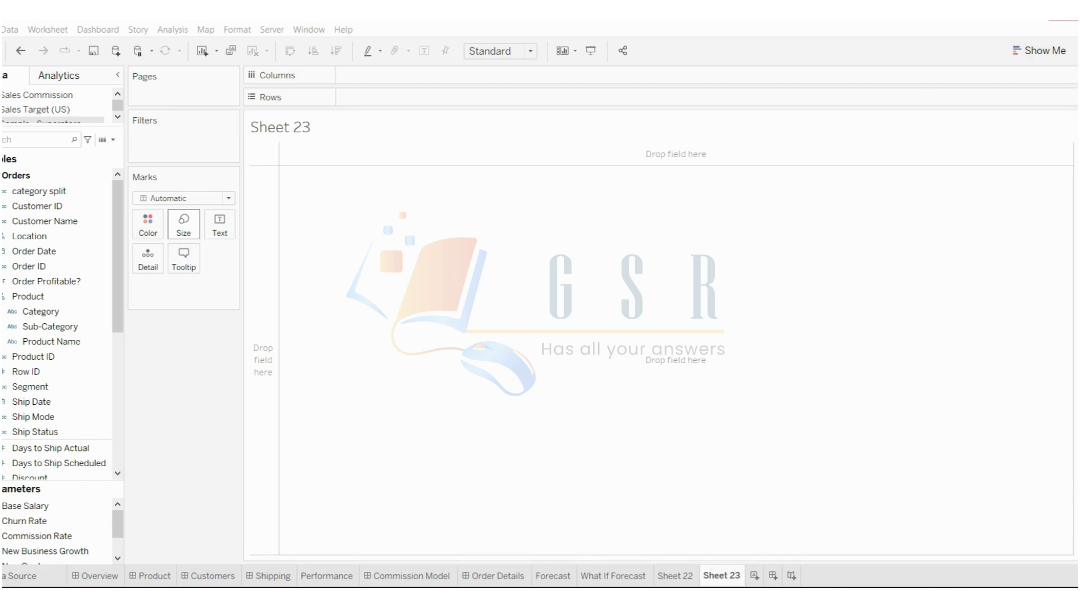
left_click(1047, 59)
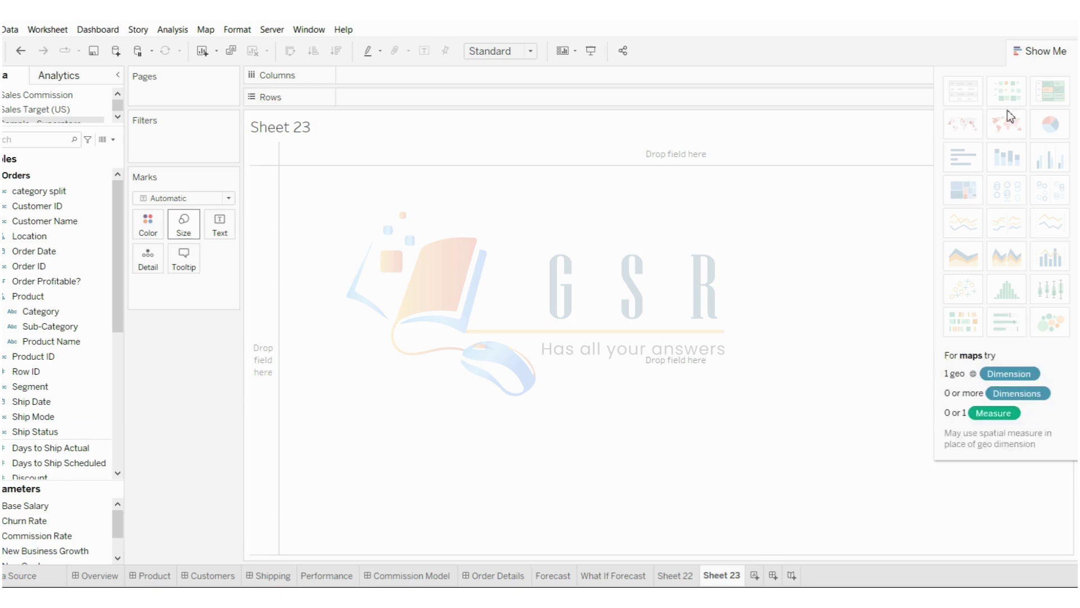
left_click(1038, 53)
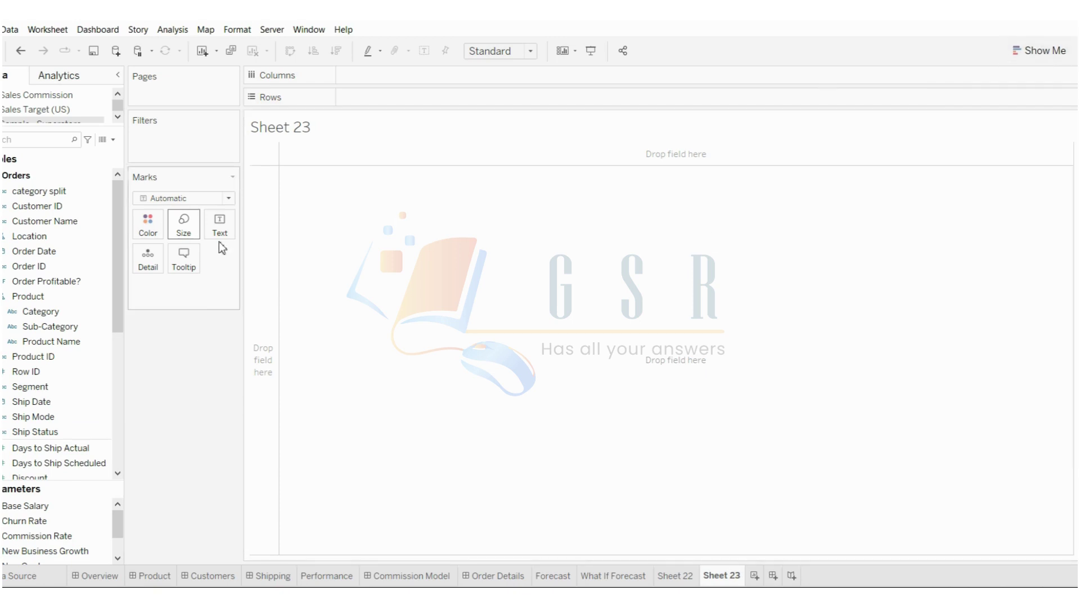
left_click(46, 316)
left_click(1033, 51)
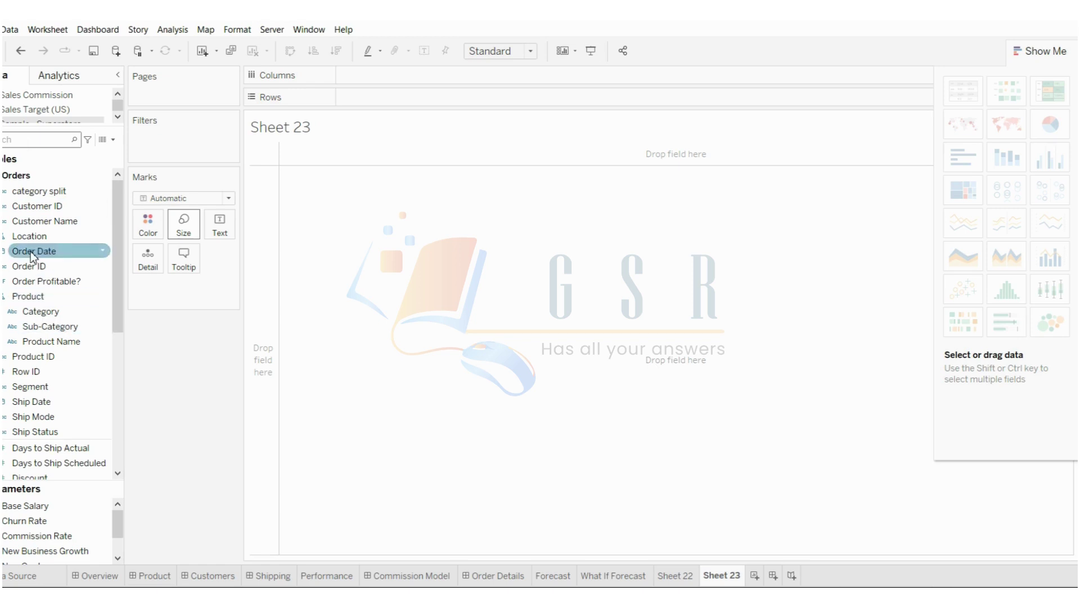
Place Order Date on the columns shelf and set it to continuous Month
left_click_drag(33, 251, 400, 76)
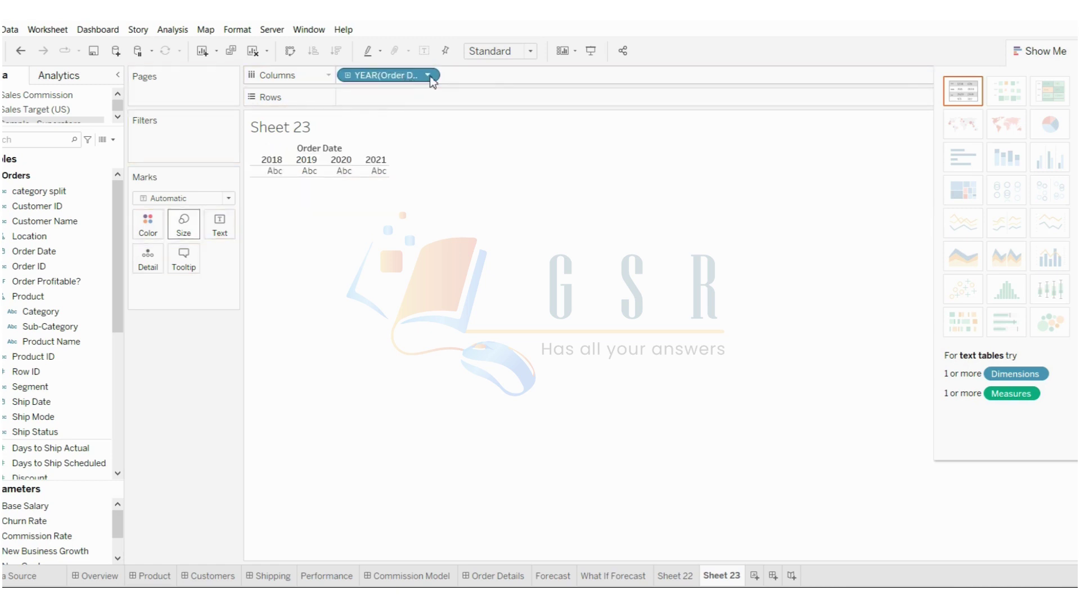
left_click(429, 78)
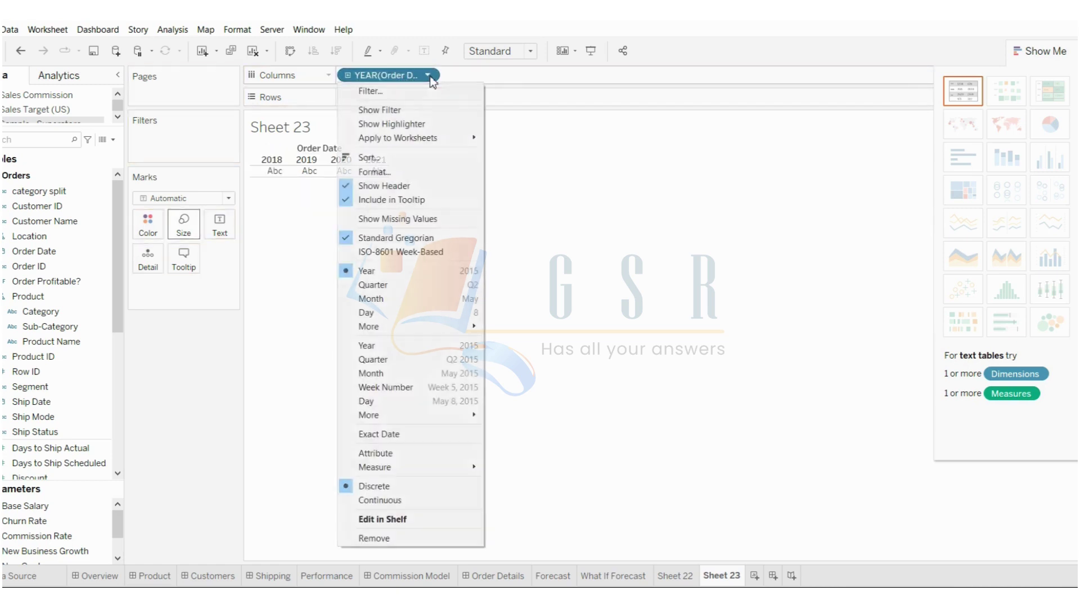
left_click(442, 374)
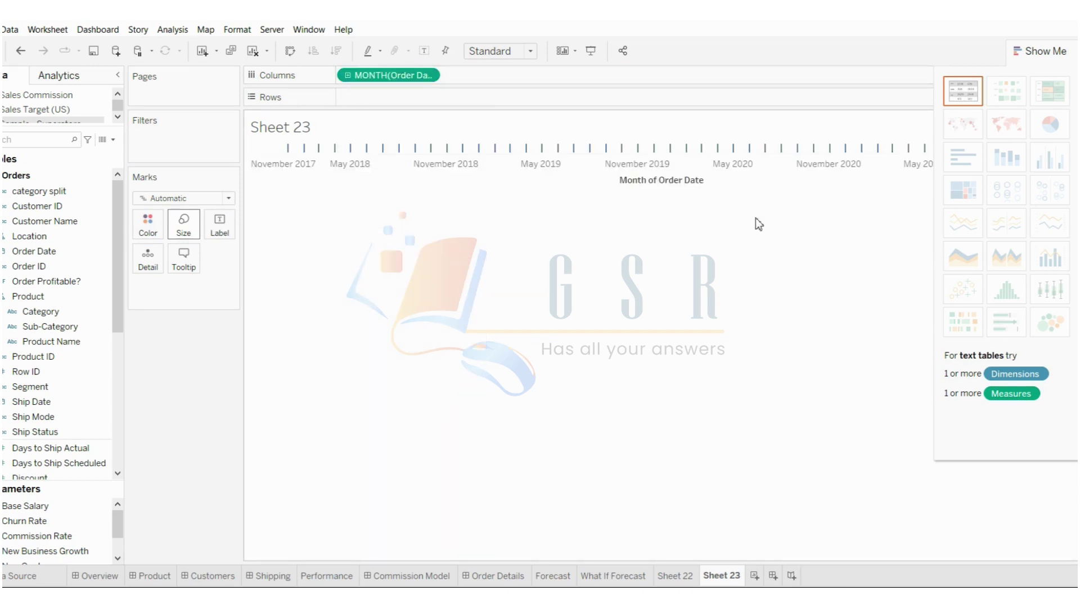
left_click(1057, 54)
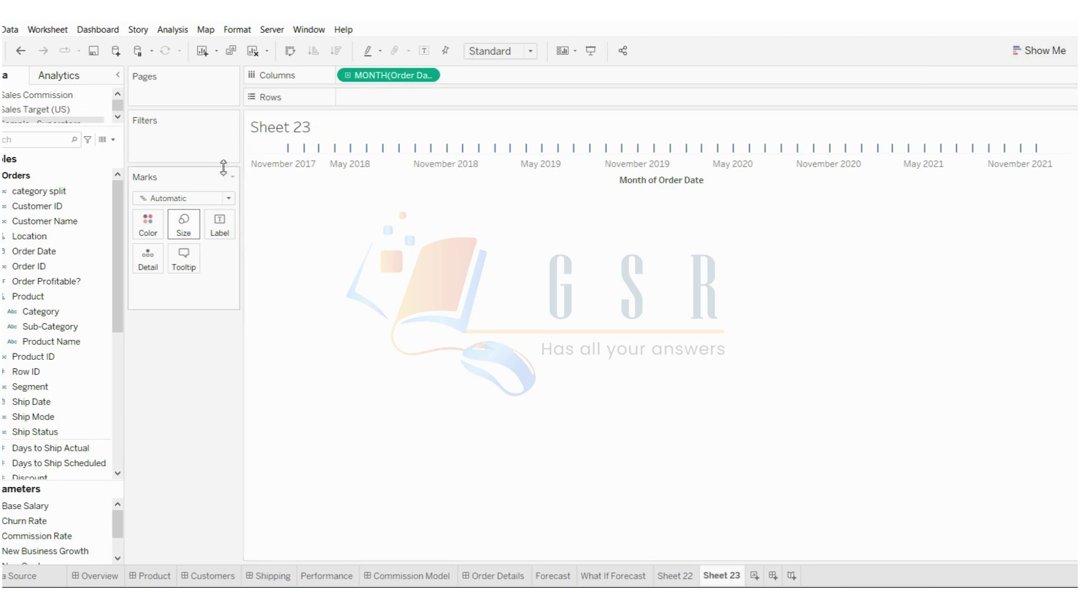
Filter the view on Order Date by its full range of dates, and change the filter to continuous Year
left_click_drag(397, 76, 194, 140)
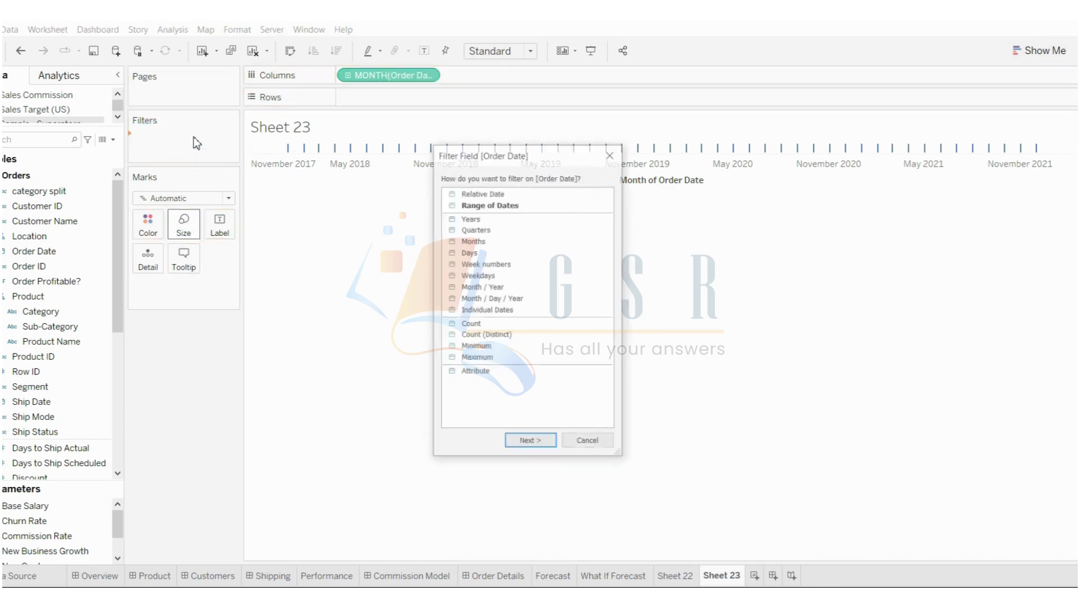
left_click(535, 444)
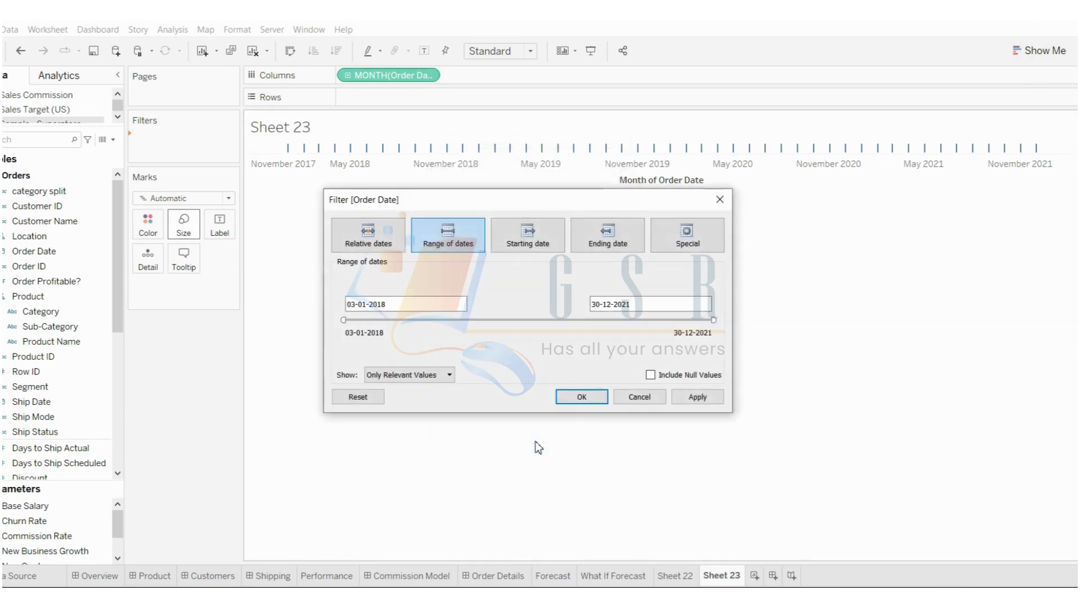
left_click(593, 399)
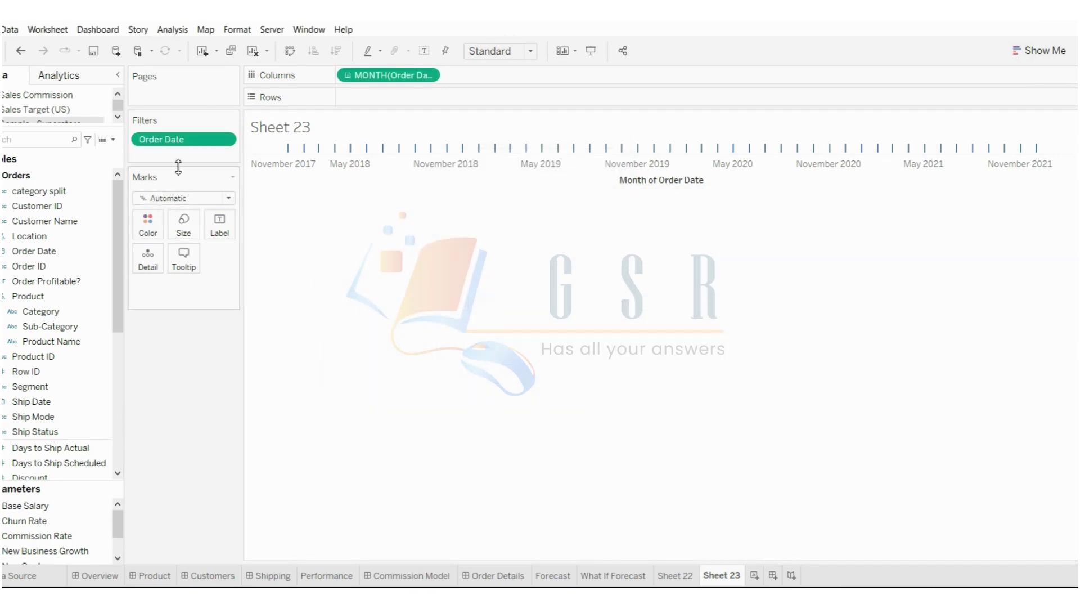
left_click(225, 141)
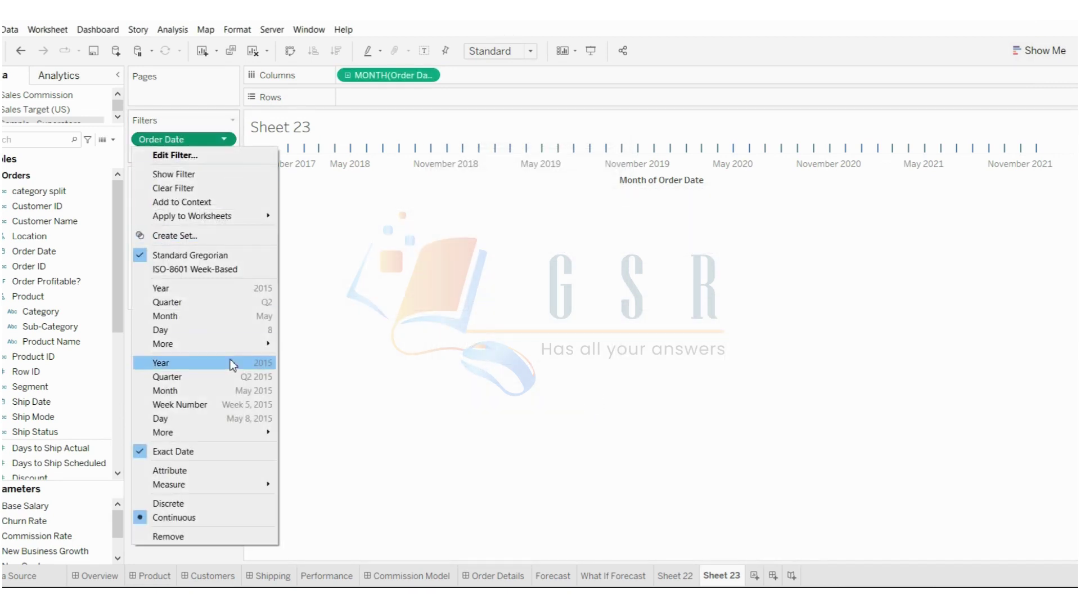
left_click(222, 368)
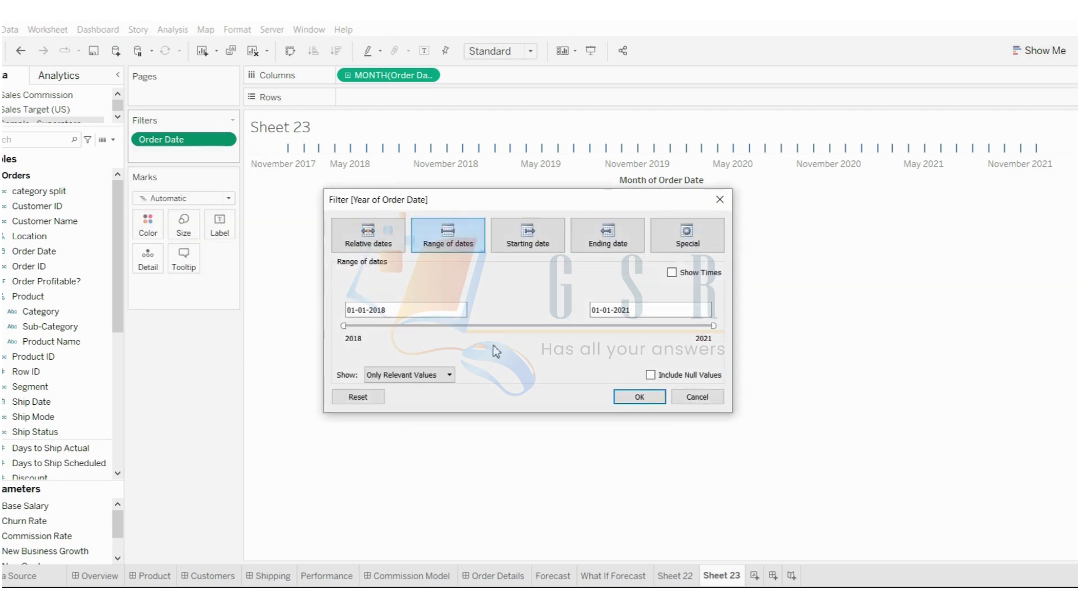
left_click(636, 398)
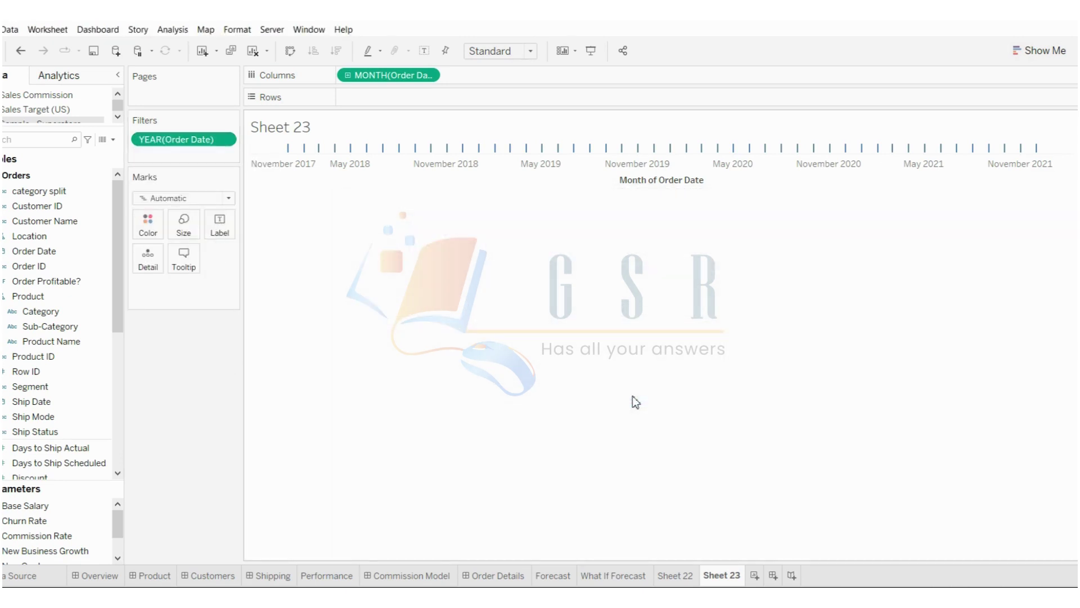
Display the range-style year filter control for Order Date and look through its display options
left_click(228, 142)
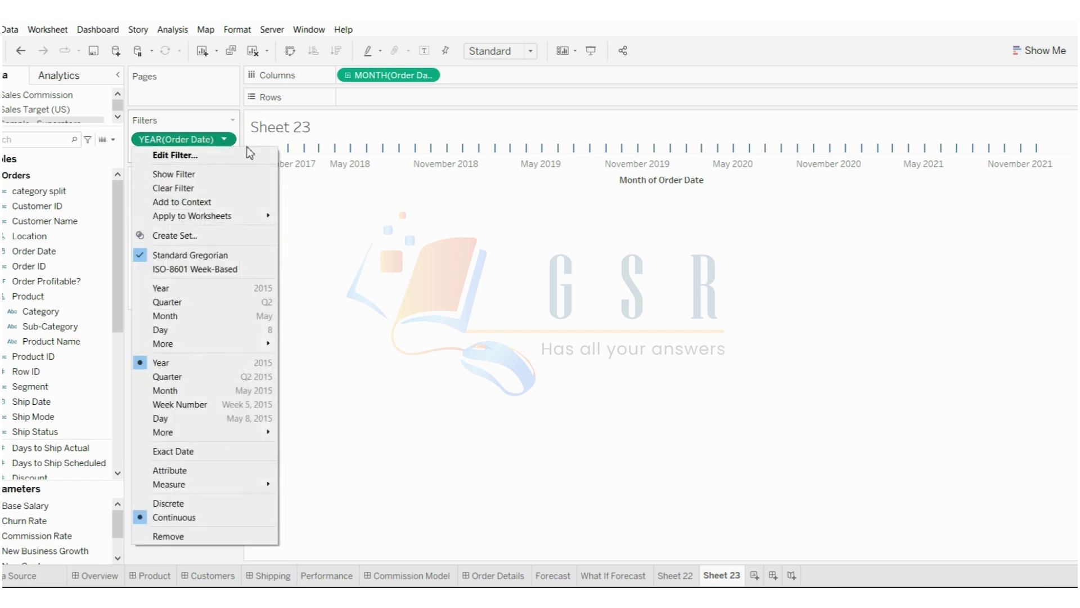
left_click(380, 249)
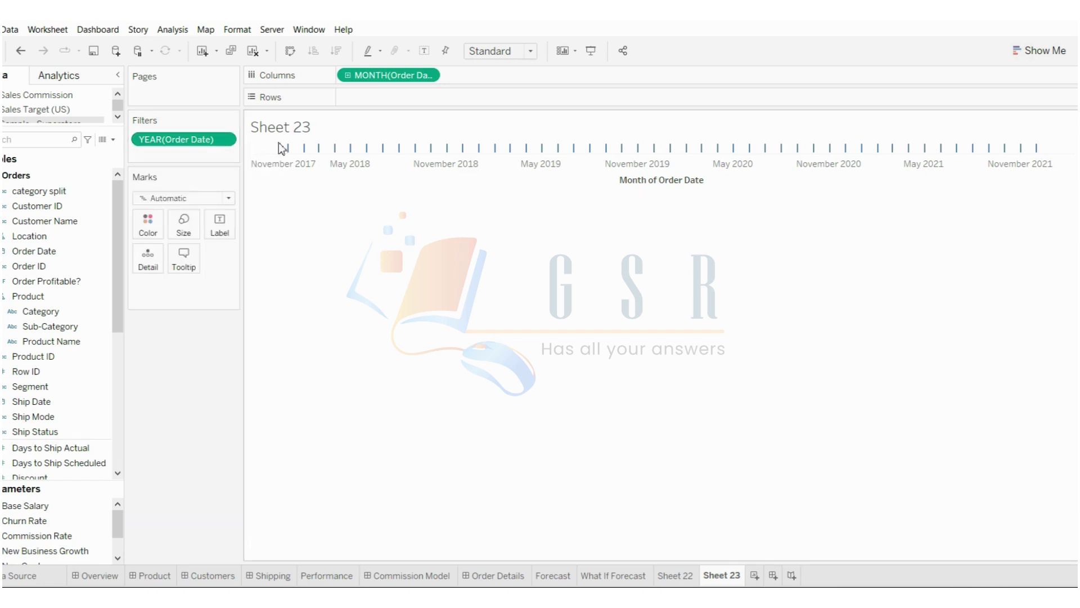
left_click(224, 139)
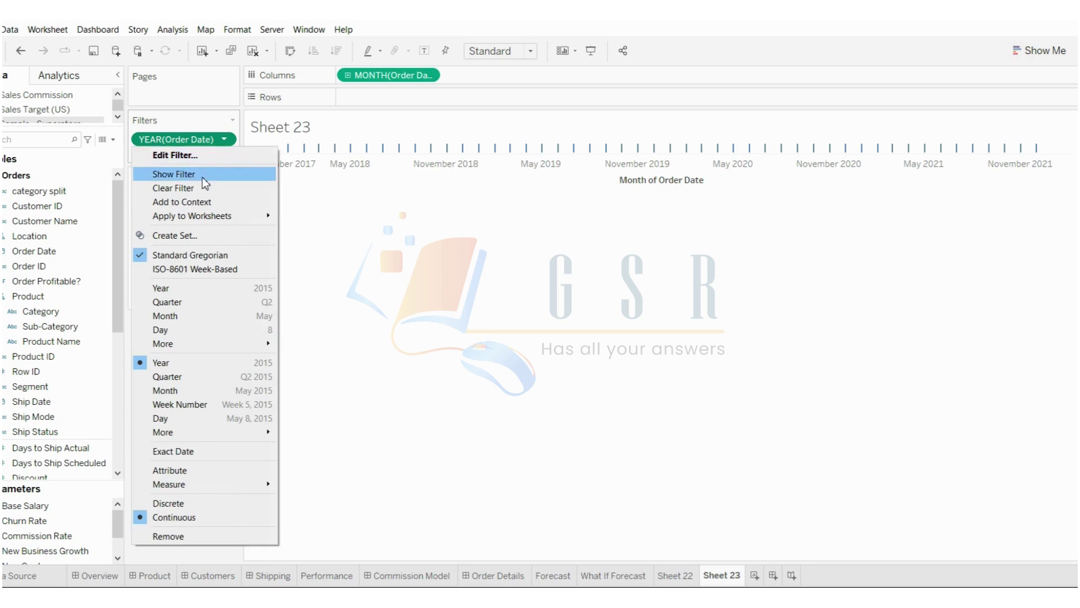
left_click(201, 179)
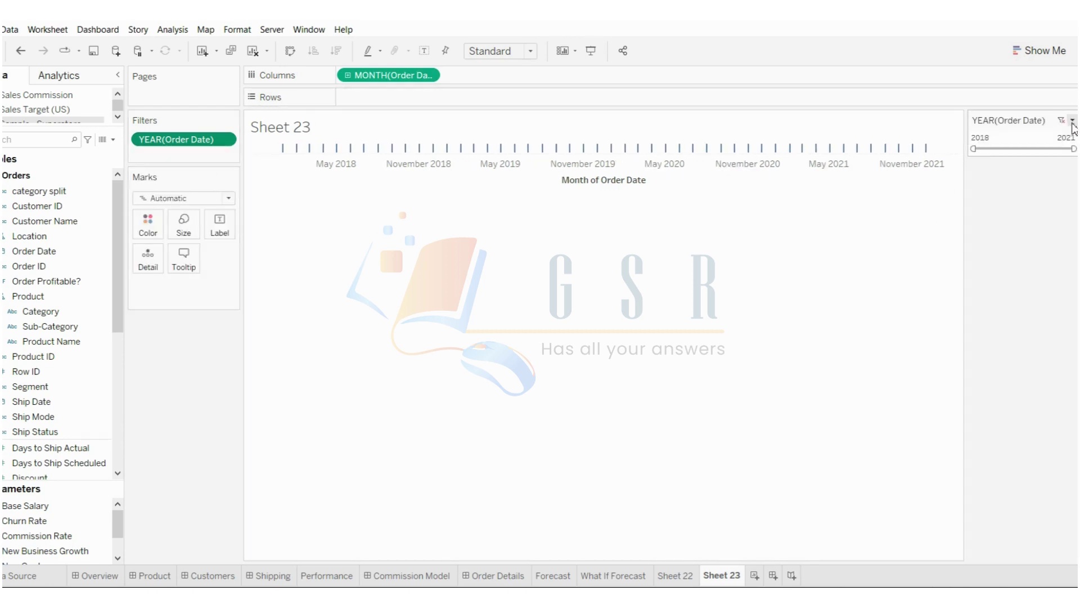
left_click(1073, 120)
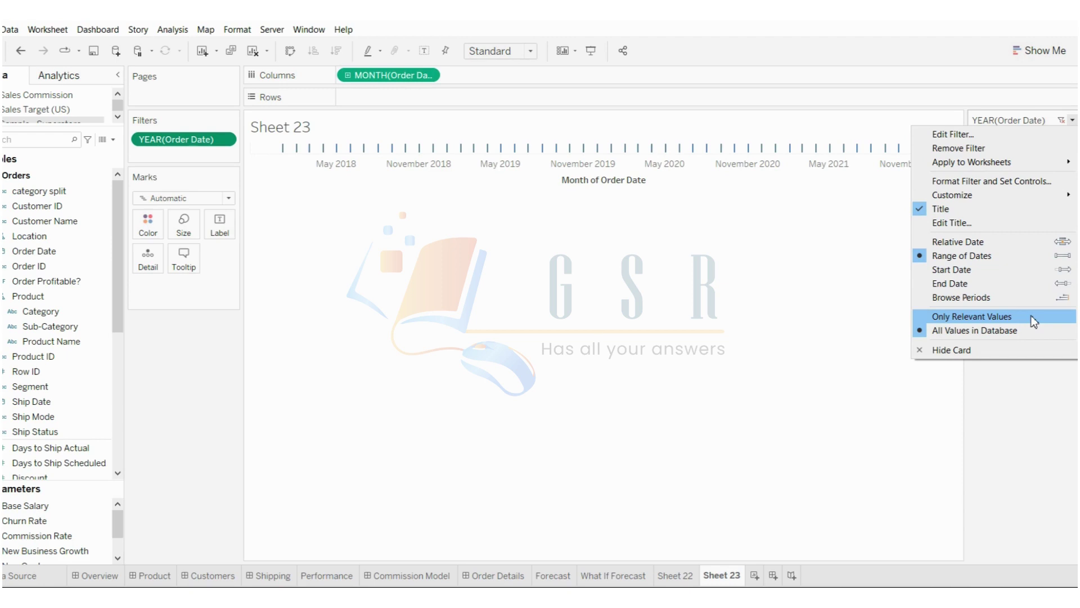
left_click(725, 315)
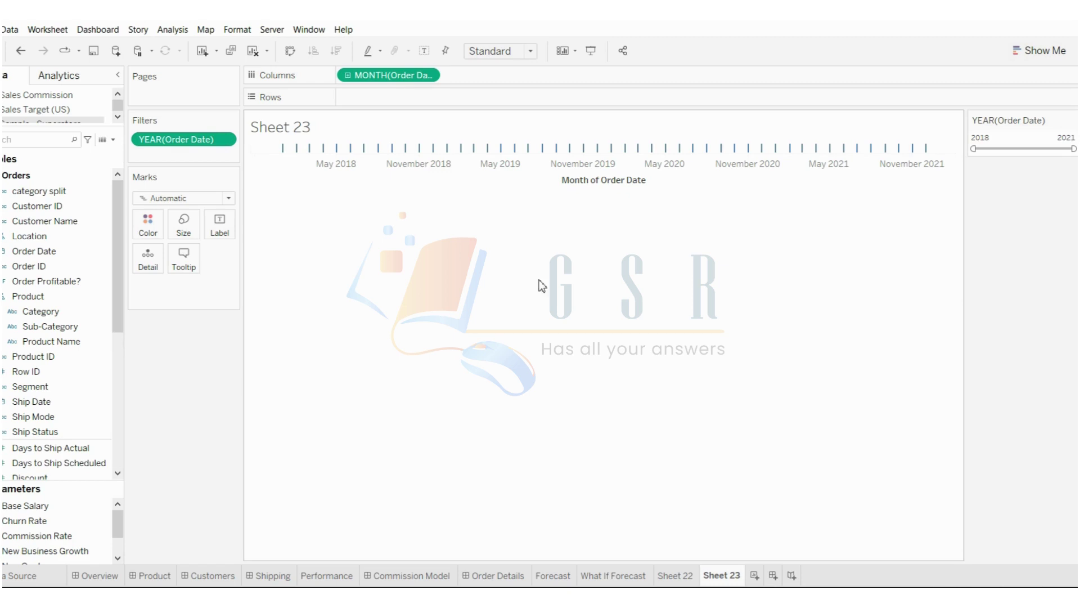
Convert the Order Date year filter to discrete and include all years from 2018 to 2021
left_click(225, 141)
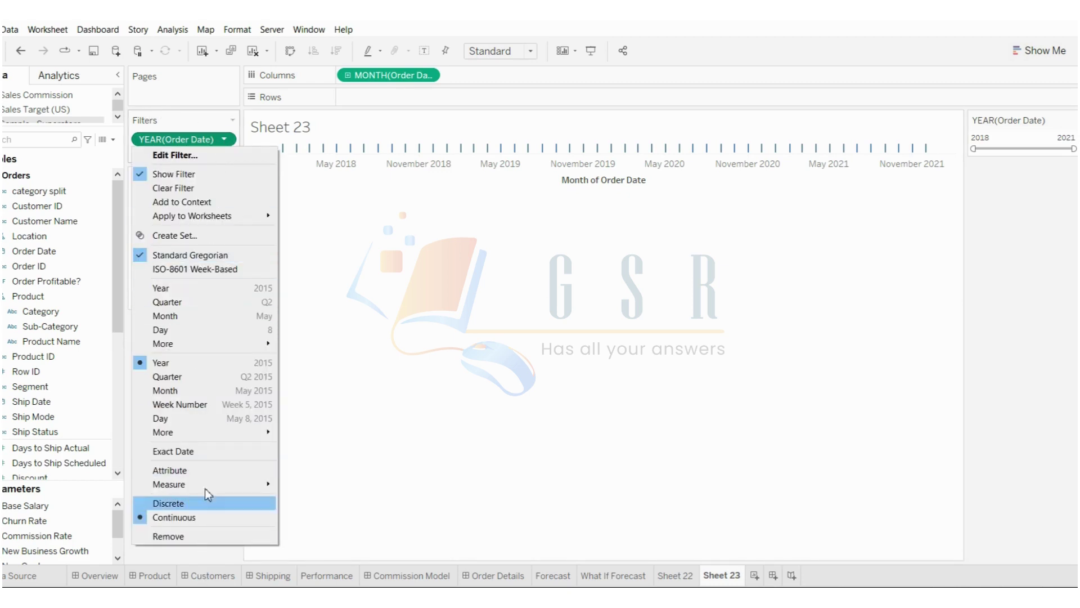
left_click(208, 503)
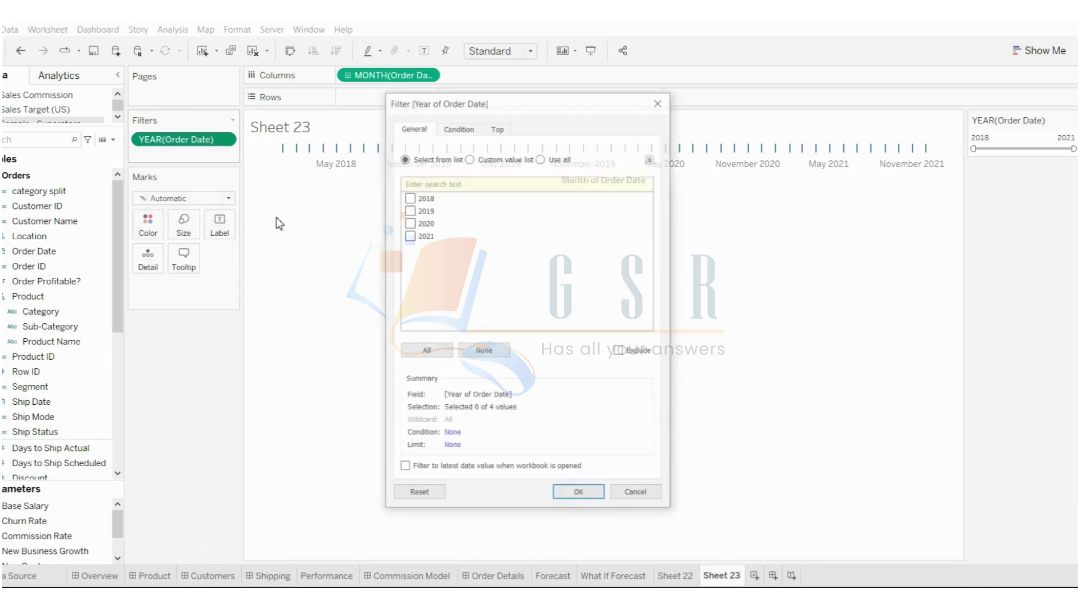
left_click(419, 351)
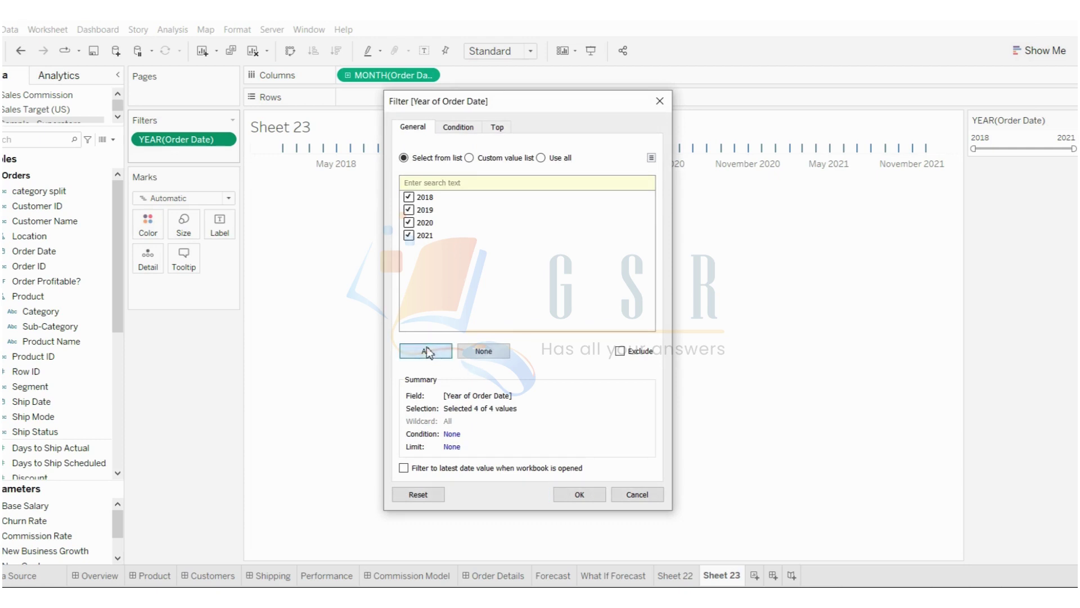
left_click(580, 494)
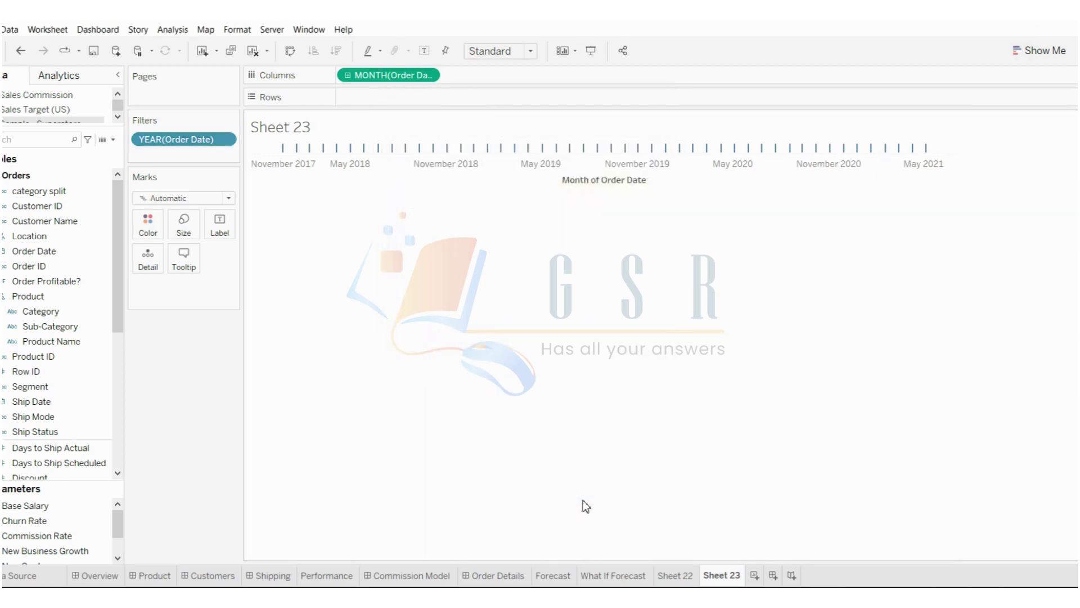
Show the discrete year filter as a single-value list and select 2018
left_click(225, 140)
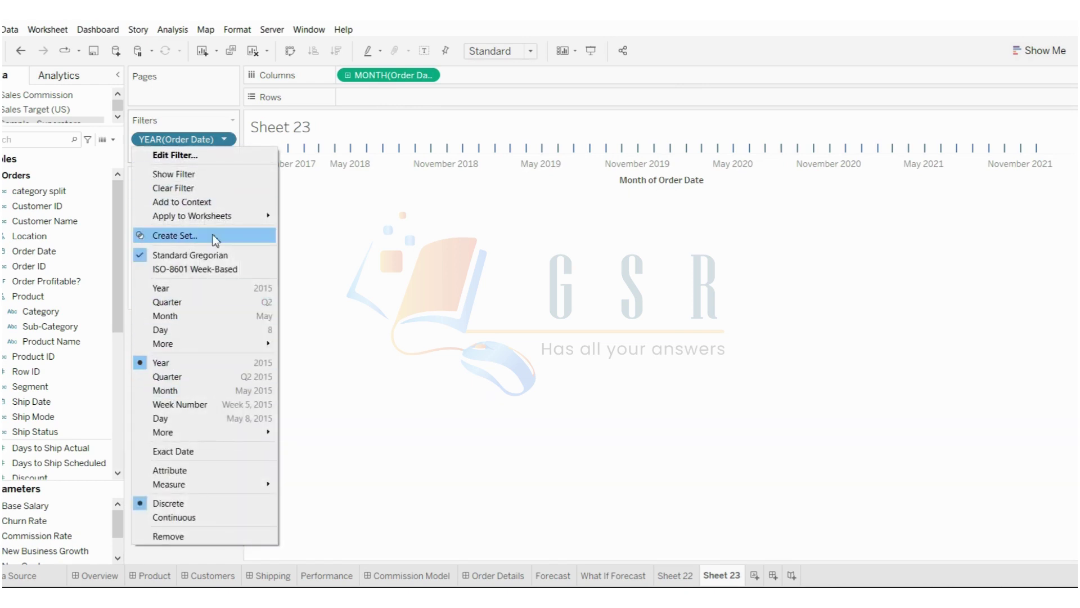
left_click(211, 174)
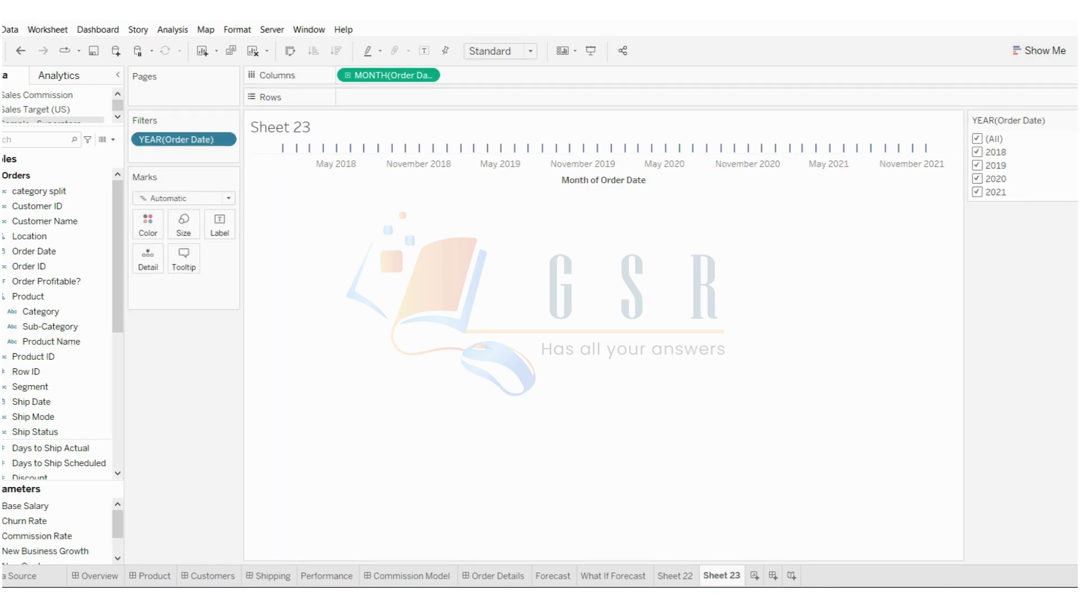
left_click(1073, 119)
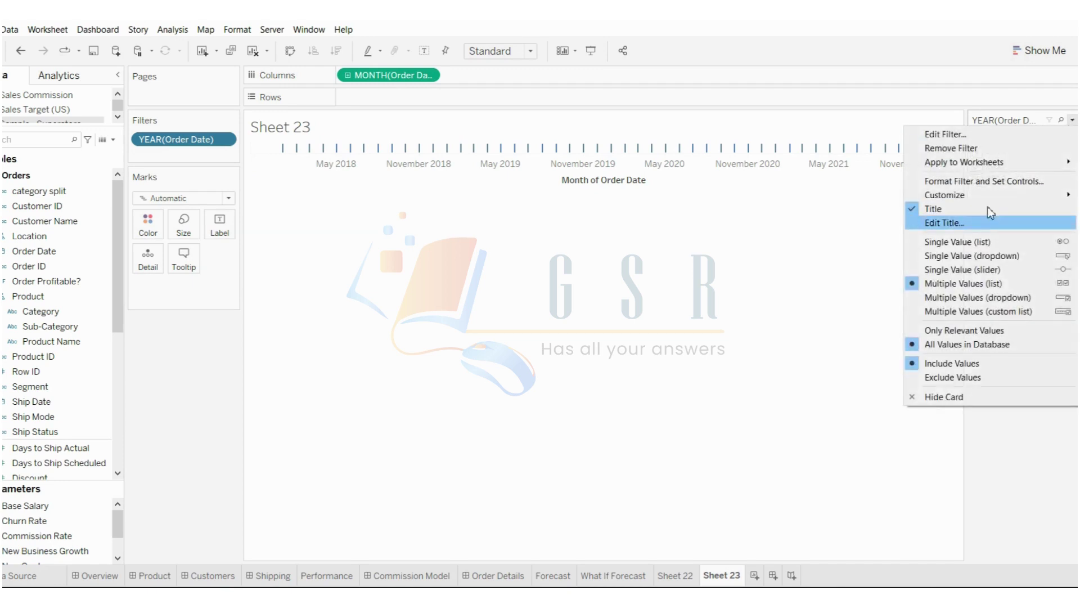
left_click(989, 242)
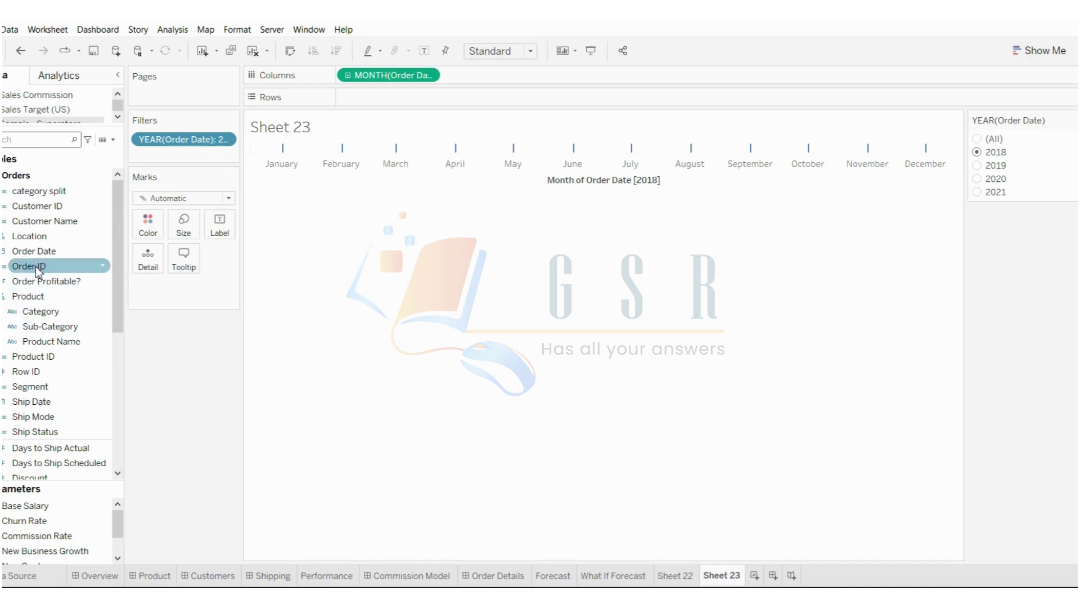
Add Order ID to the rows shelf with a filter including all values, and aggregate it as Count (Distinct)
left_click_drag(37, 269, 383, 97)
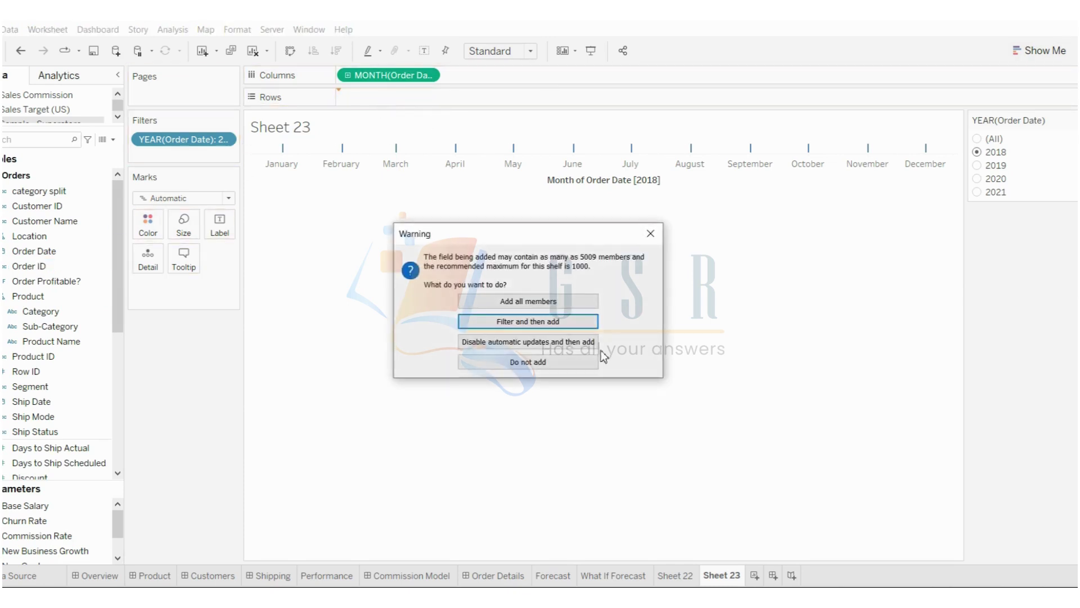
left_click(547, 327)
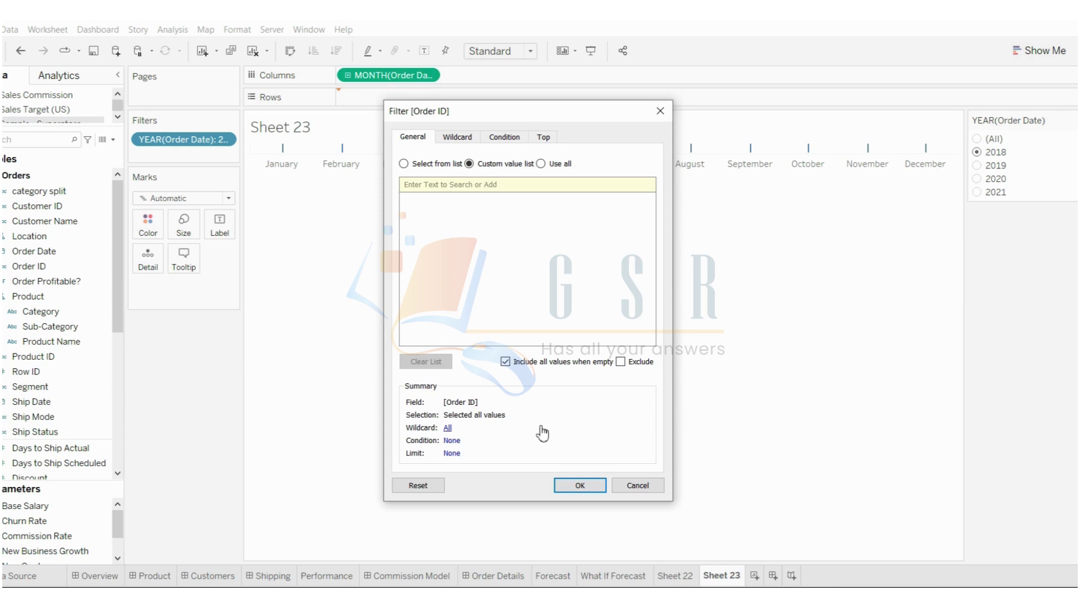
left_click(580, 484)
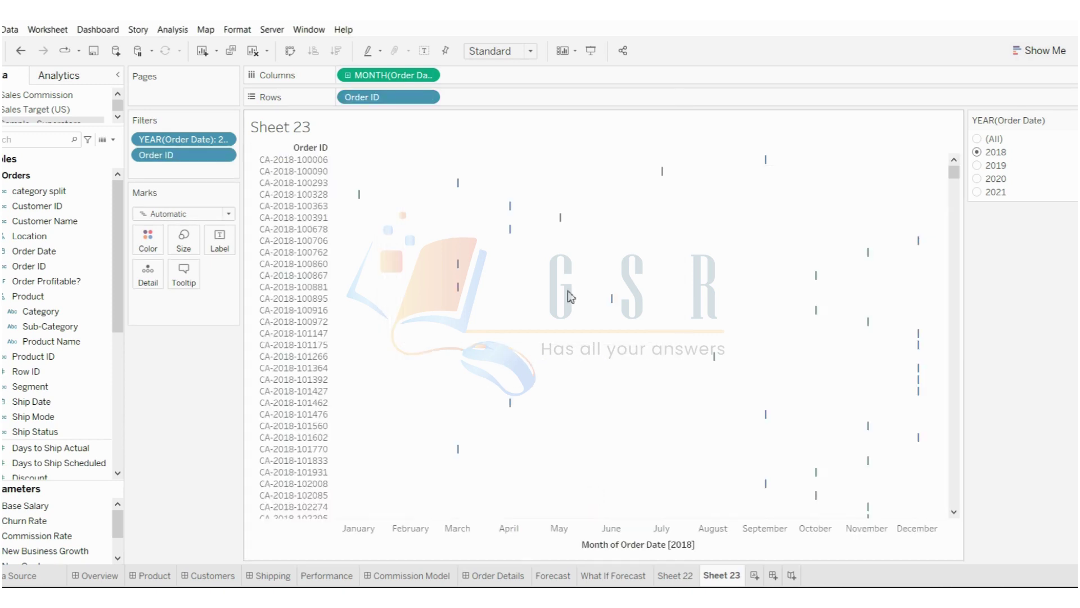
left_click(429, 98)
mouse_move(389, 295)
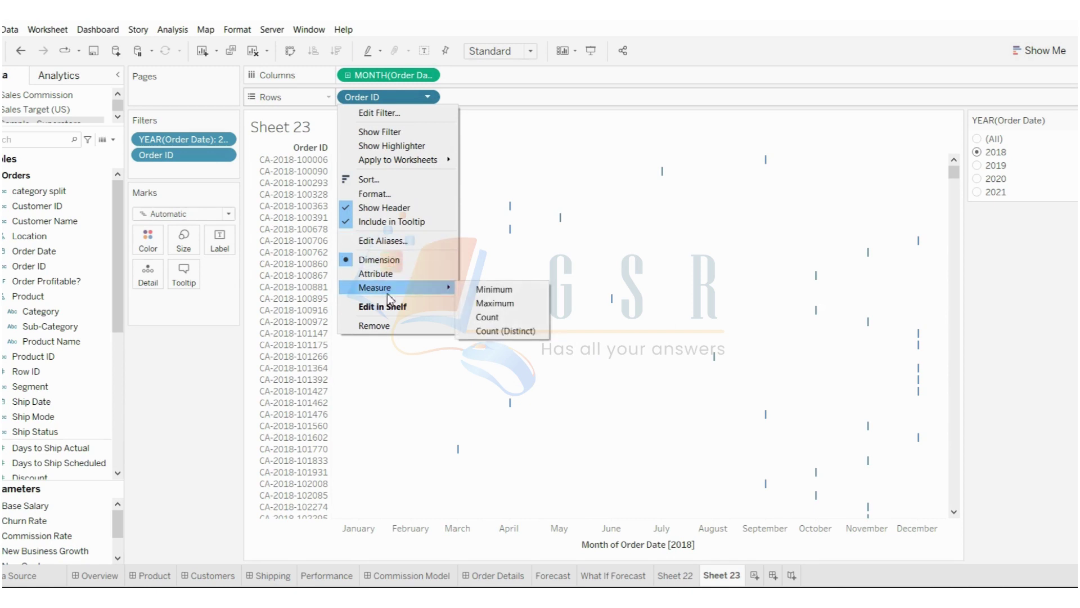
left_click(506, 330)
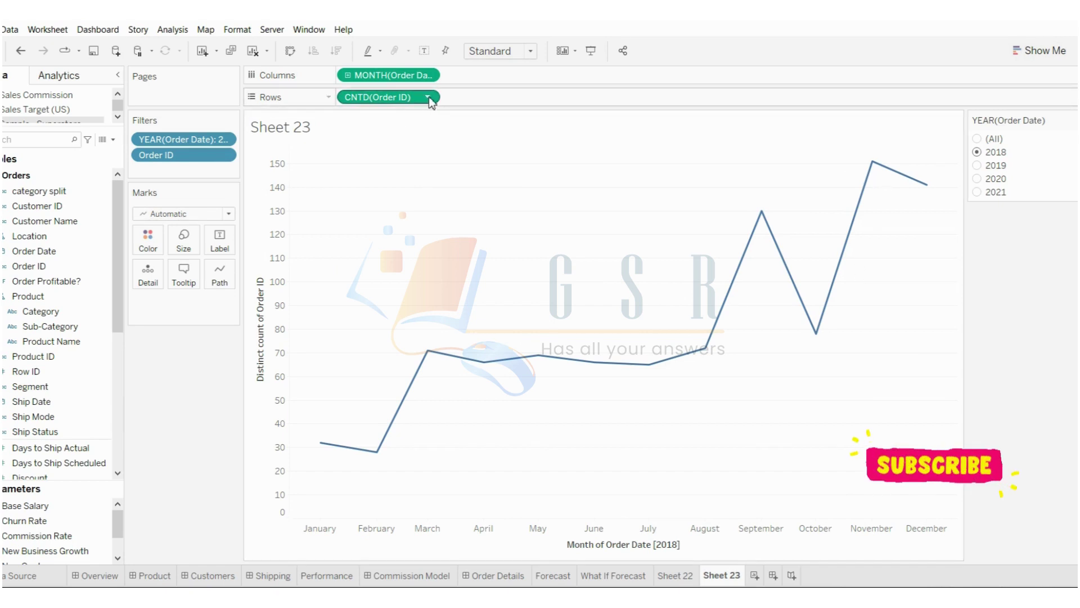
Change the mark type of the monthly order count chart to Bar
left_click(193, 214)
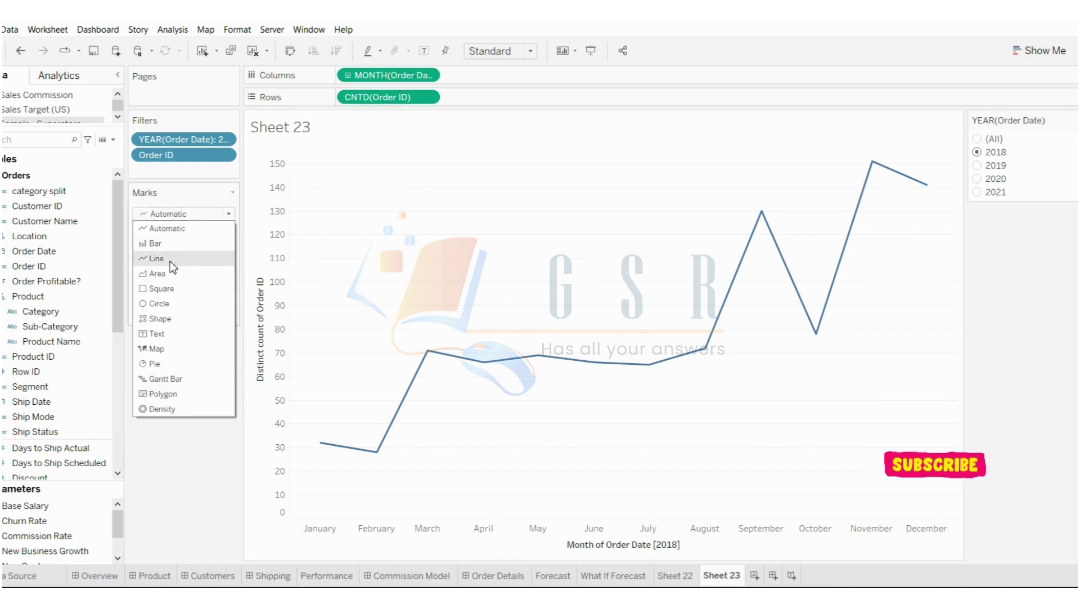
left_click(171, 245)
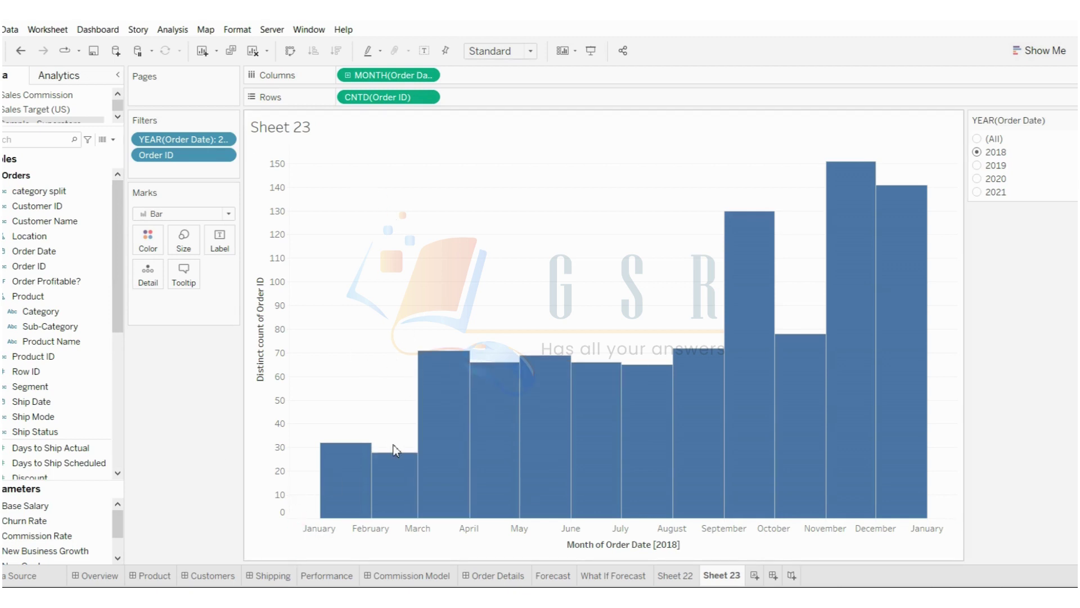
mouse_move(394, 467)
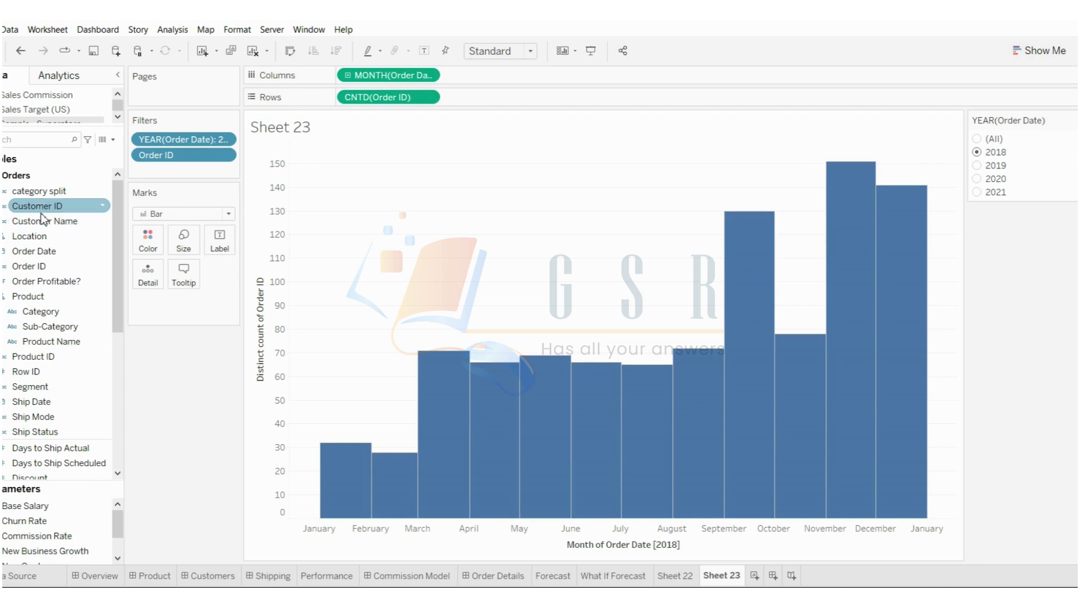
Add Customer ID to the rows shelf before the order count and aggregate it as Count (Distinct)
left_click_drag(42, 218, 499, 109)
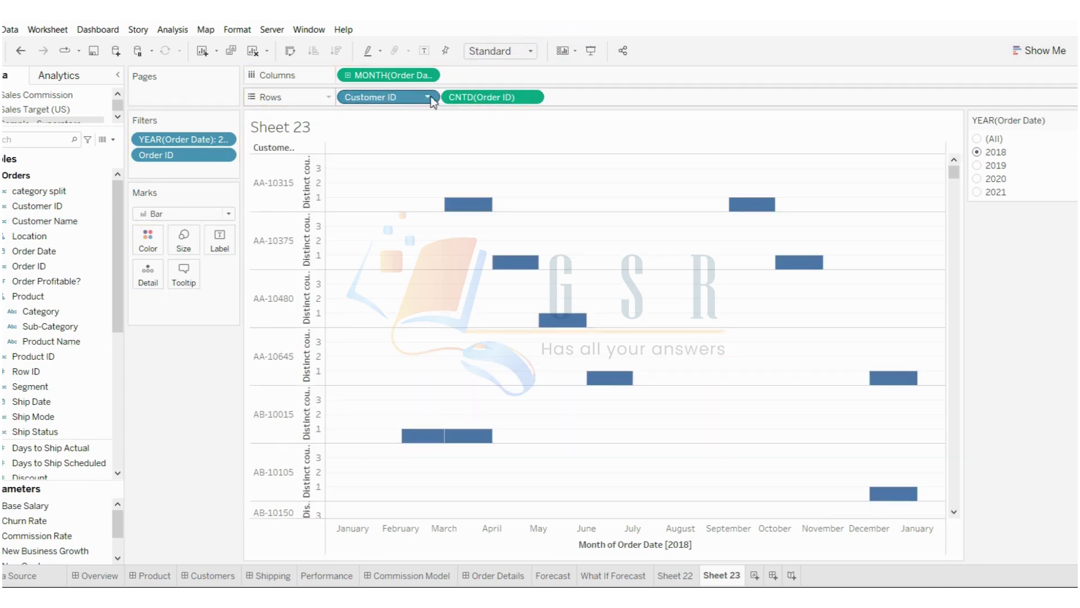
left_click(429, 98)
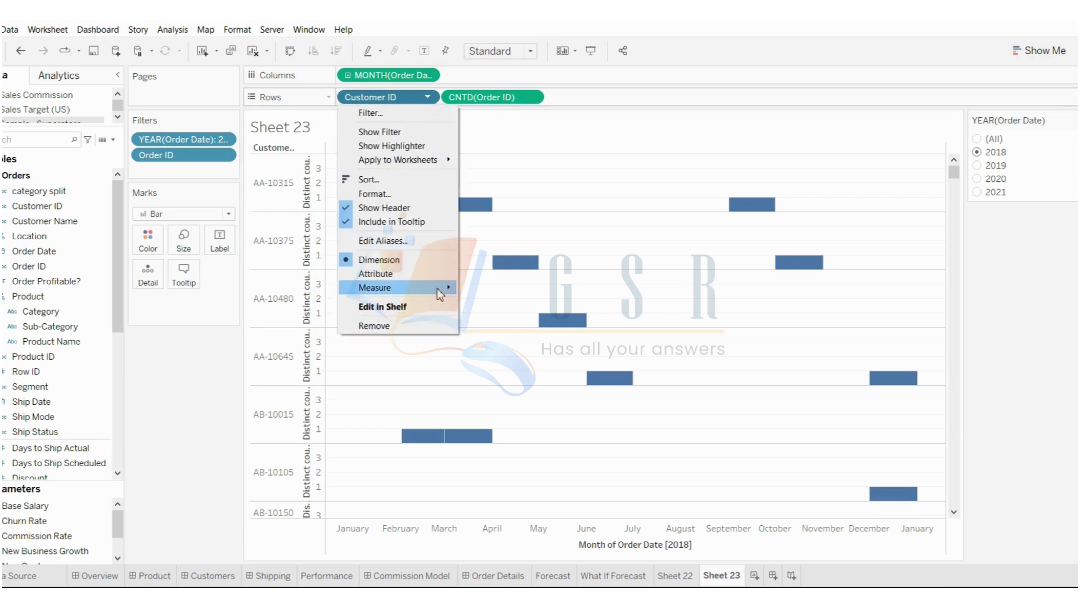
mouse_move(440, 293)
left_click(505, 335)
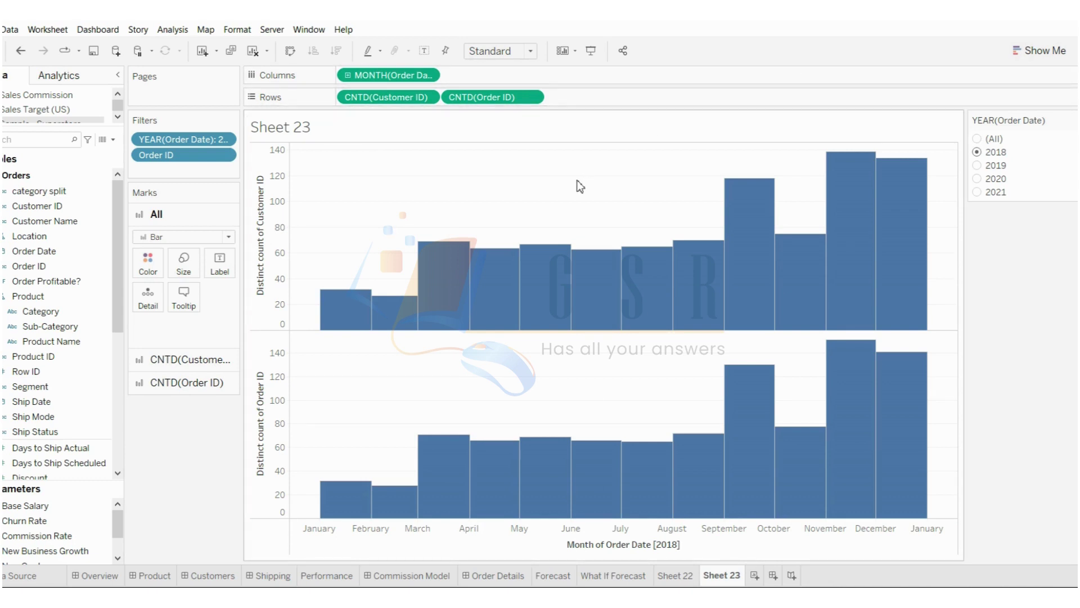
Try to combine the distinct customer and order counts in one dual-axis chart
left_click(532, 99)
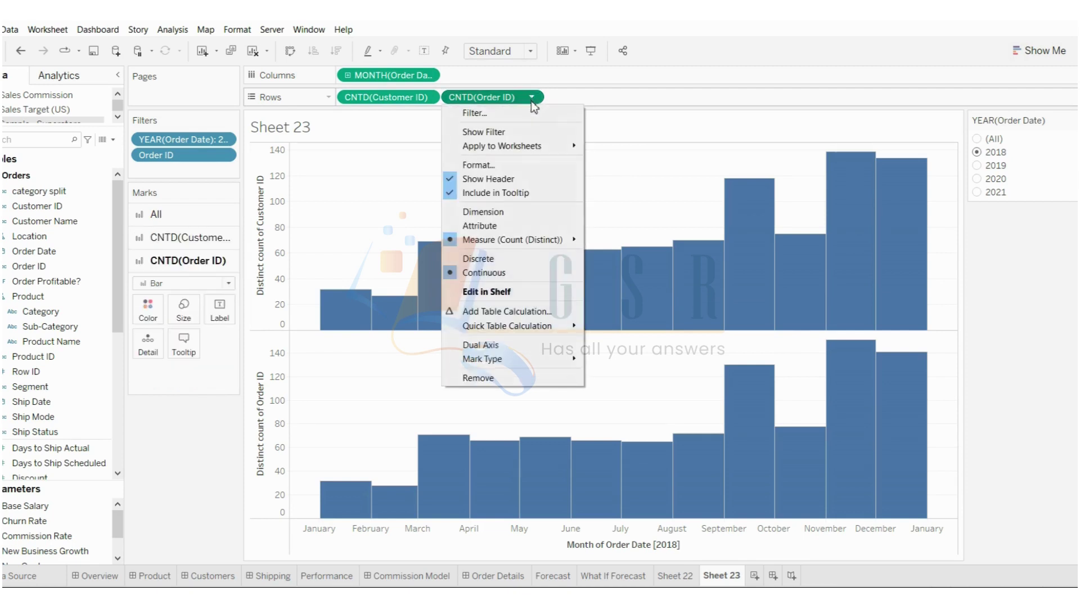
left_click(505, 348)
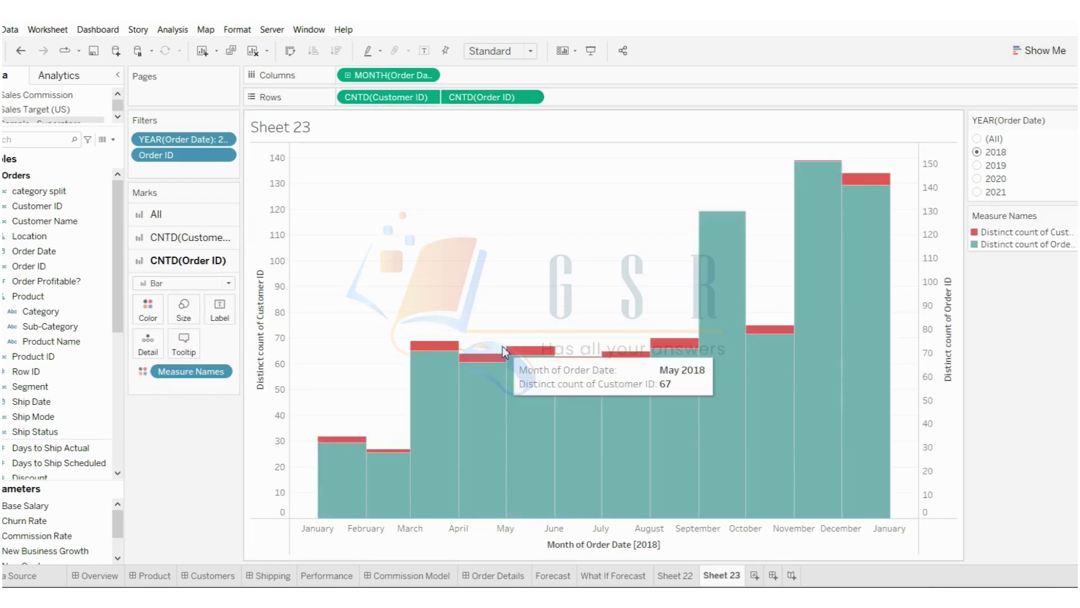
left_click(429, 75)
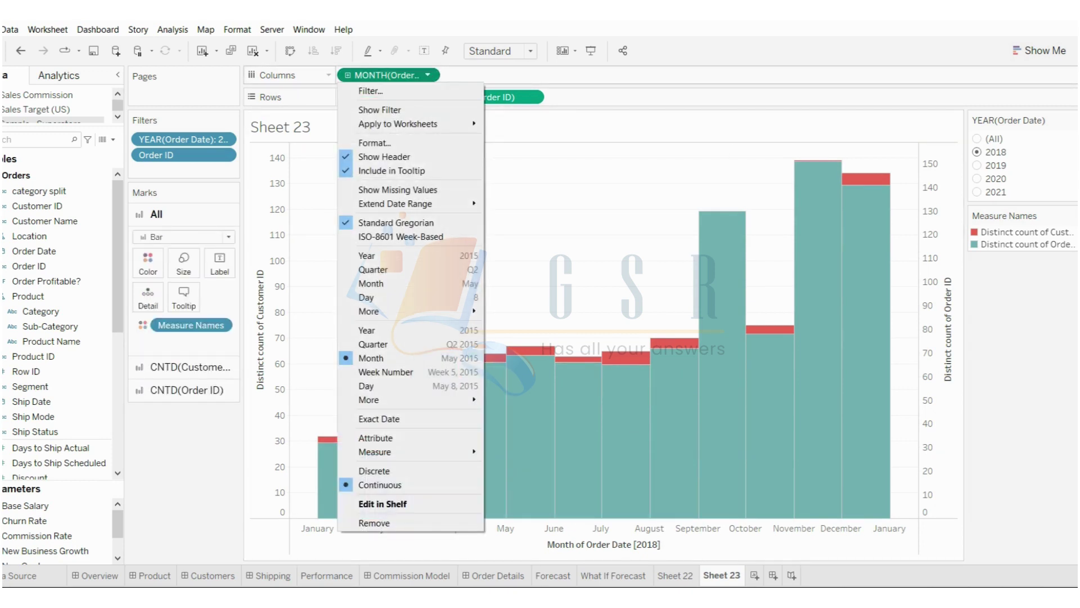
left_click(734, 184)
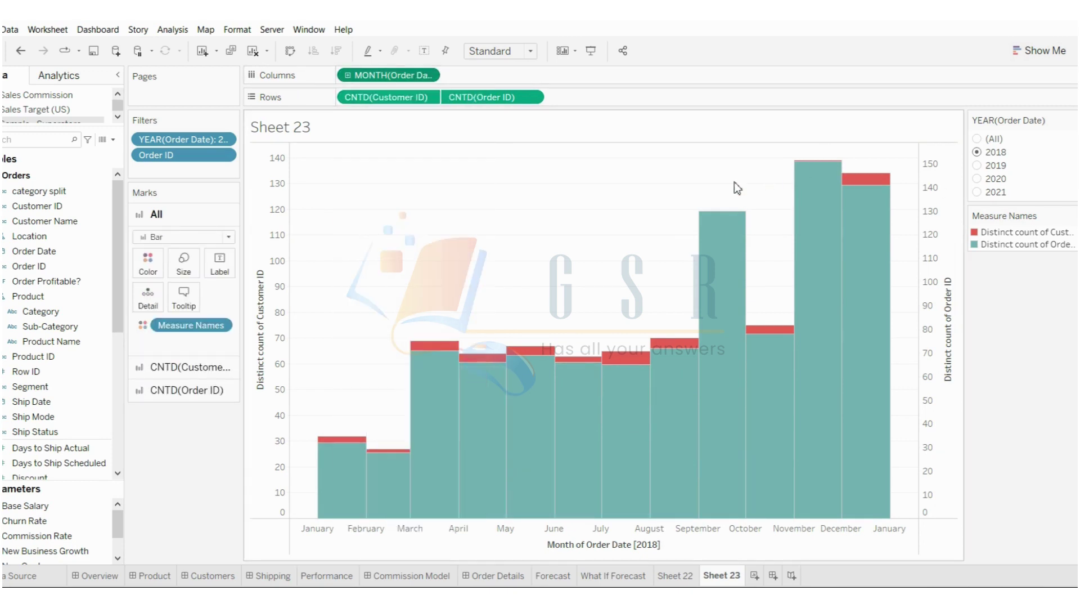
Undo the dual axis and convert the customer and order count charts to side-by-side bars with Show Me
left_click(1047, 50)
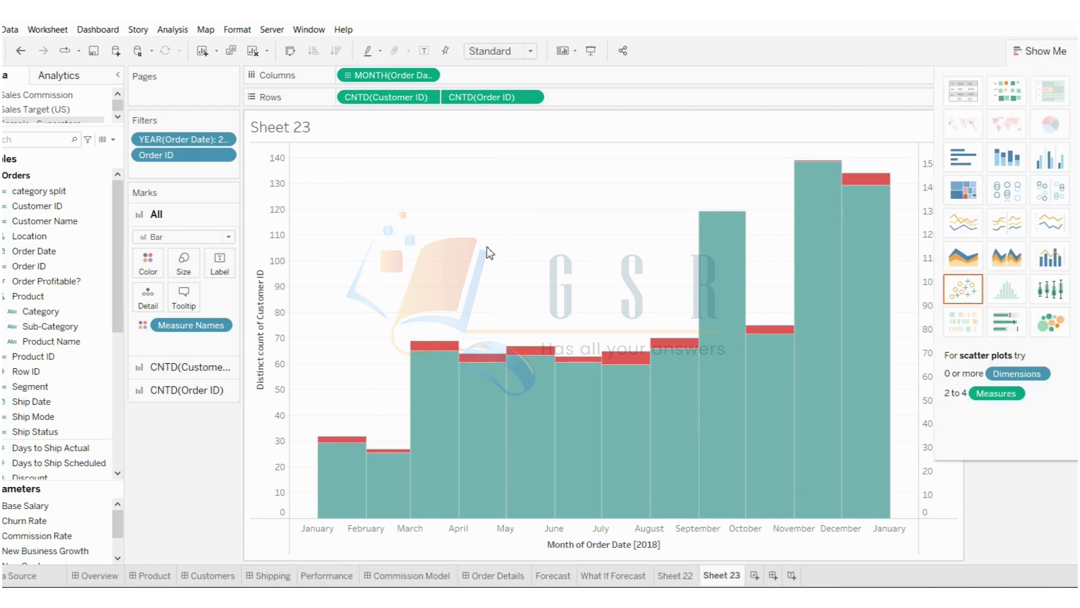
key("ctrl+z")
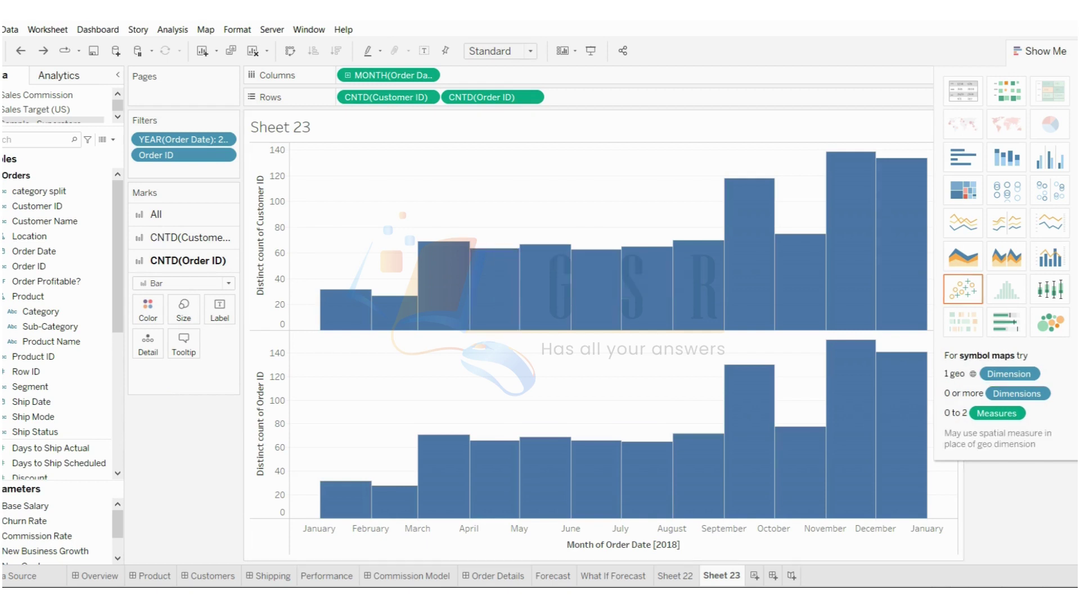
left_click(1041, 160)
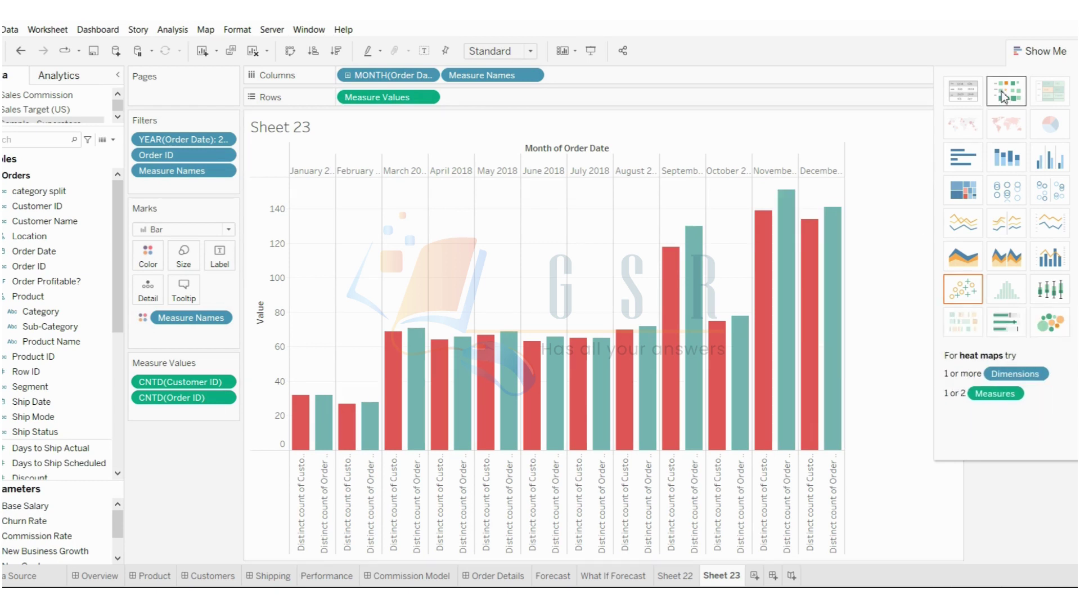
left_click(1033, 61)
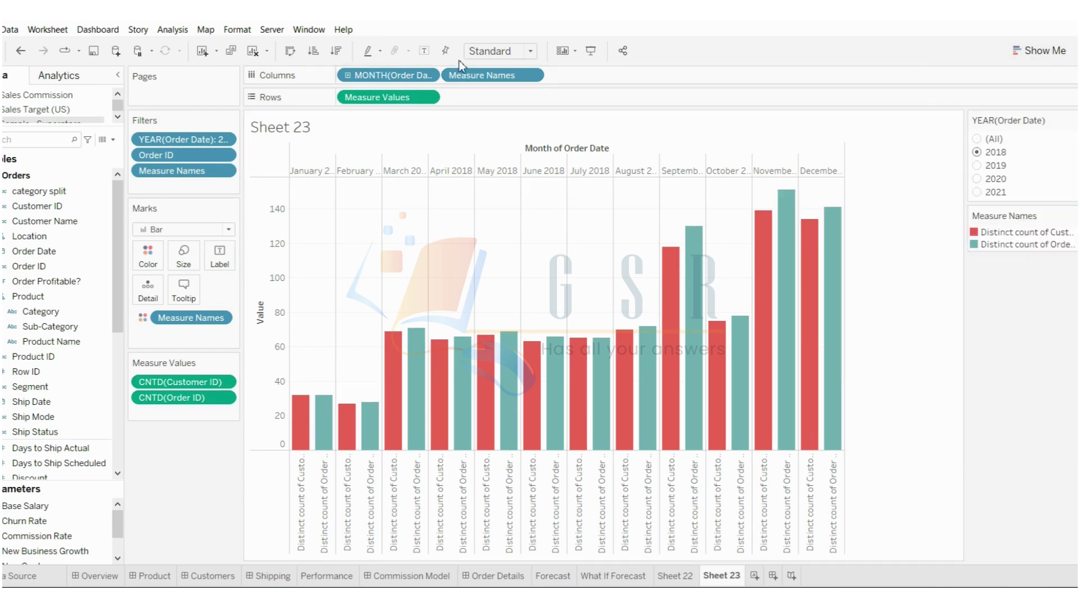
Fit the side-by-side bar chart to Entire View and hide the measure name headers below the bars
left_click(508, 54)
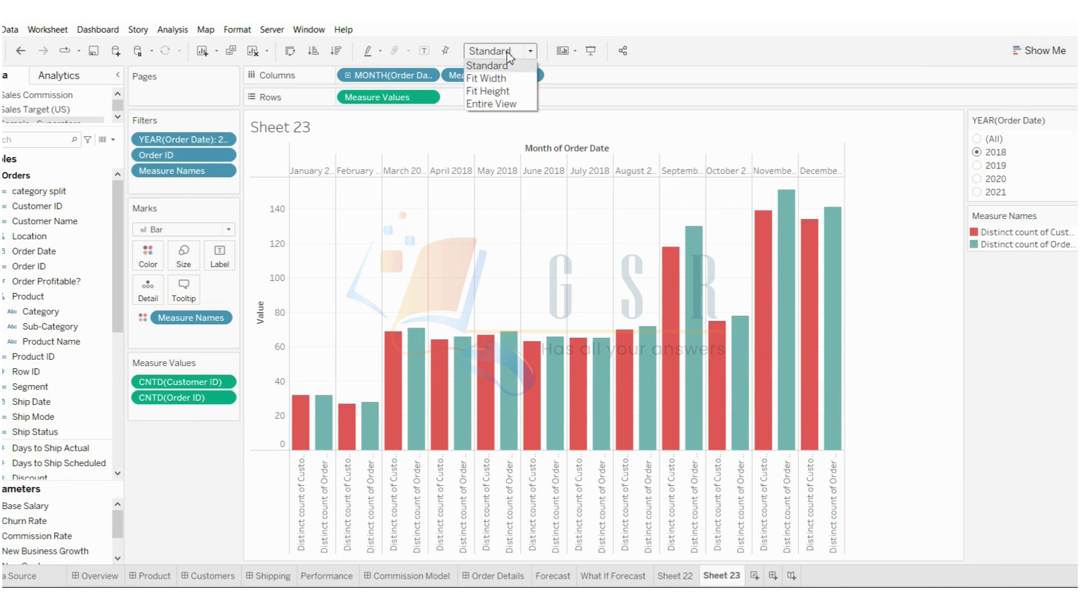
left_click(505, 103)
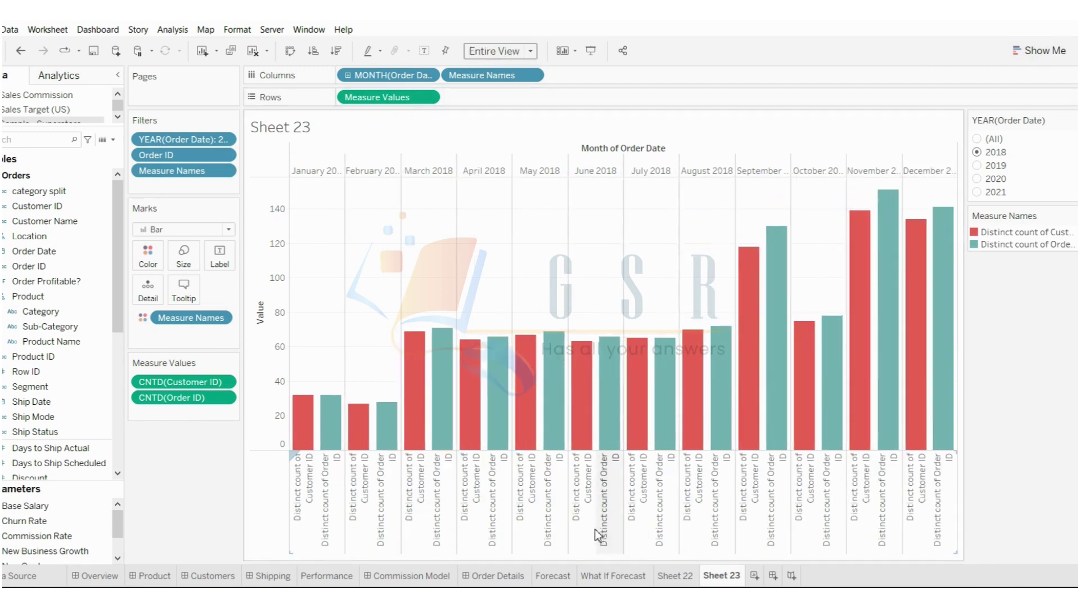
left_click(579, 526)
right_click(579, 527)
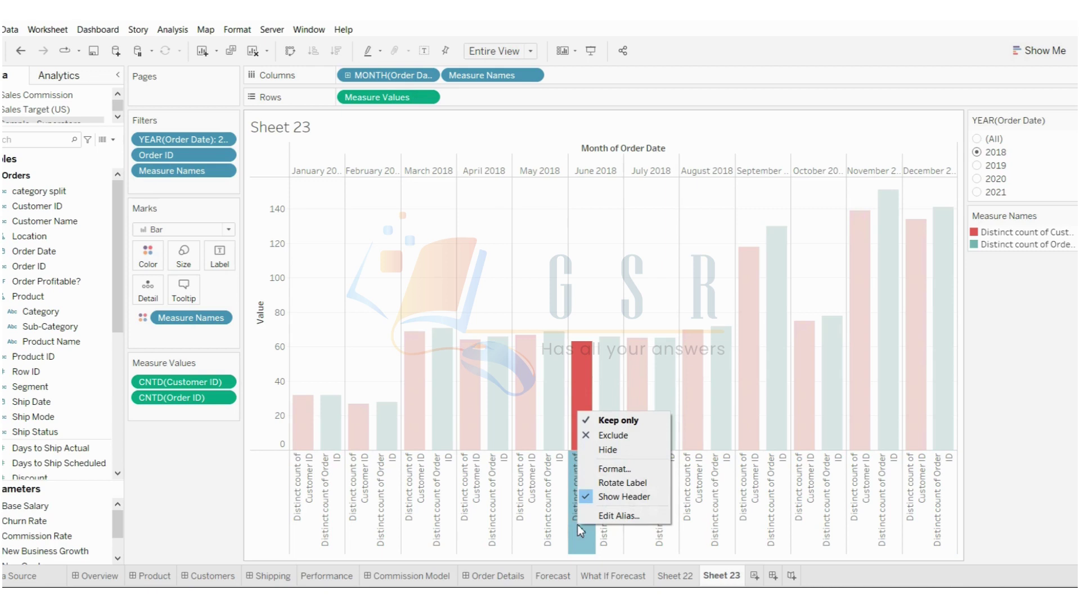
left_click(625, 496)
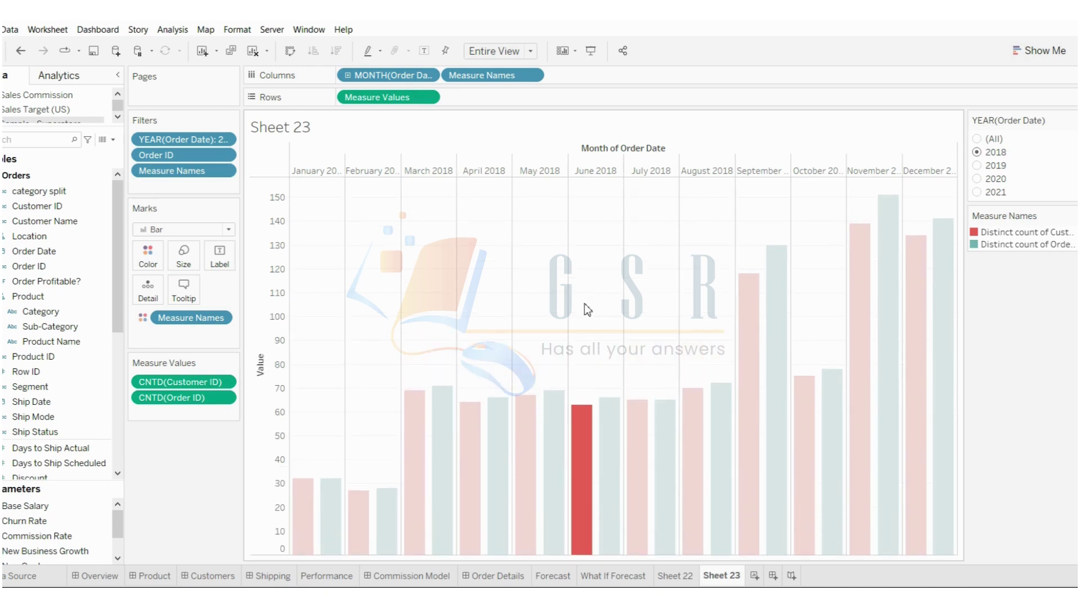
left_click(585, 304)
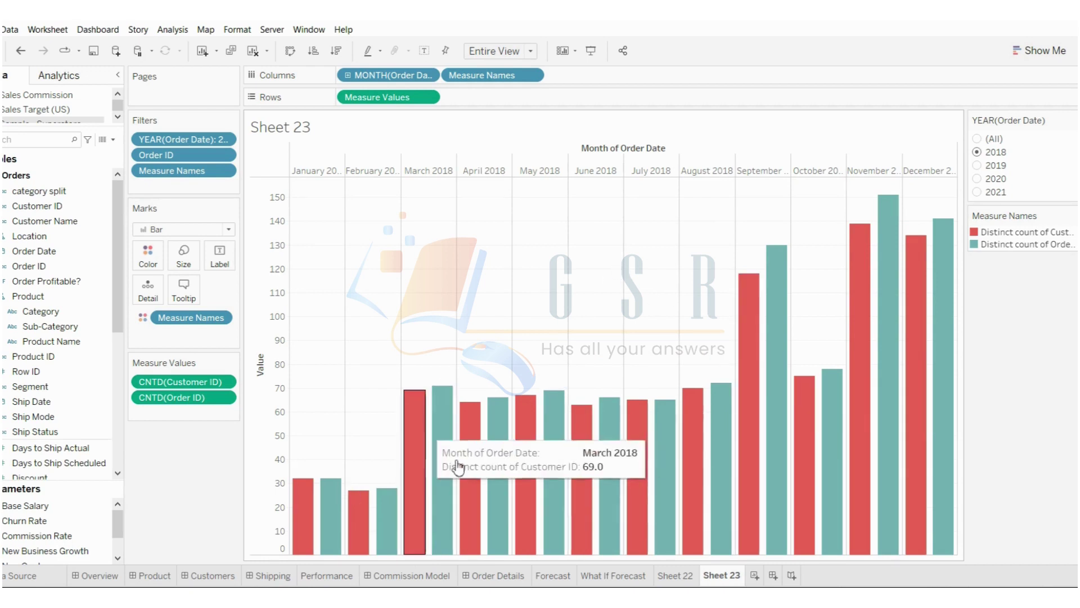
Show mark labels on the bars and examine the distinct customer and order counts of individual months
left_click(425, 51)
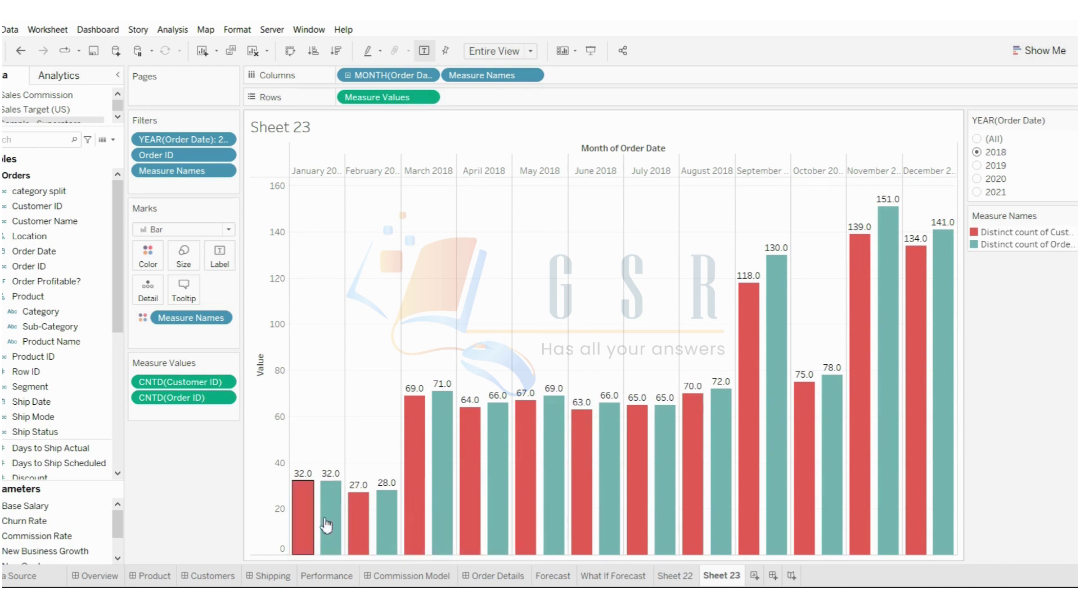
mouse_move(322, 513)
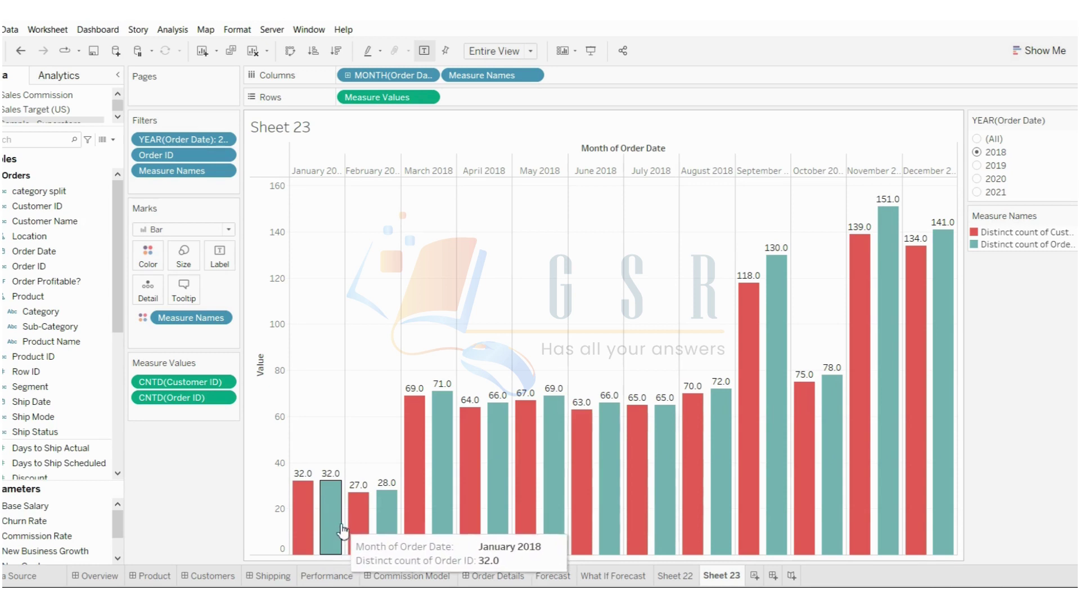
mouse_move(351, 539)
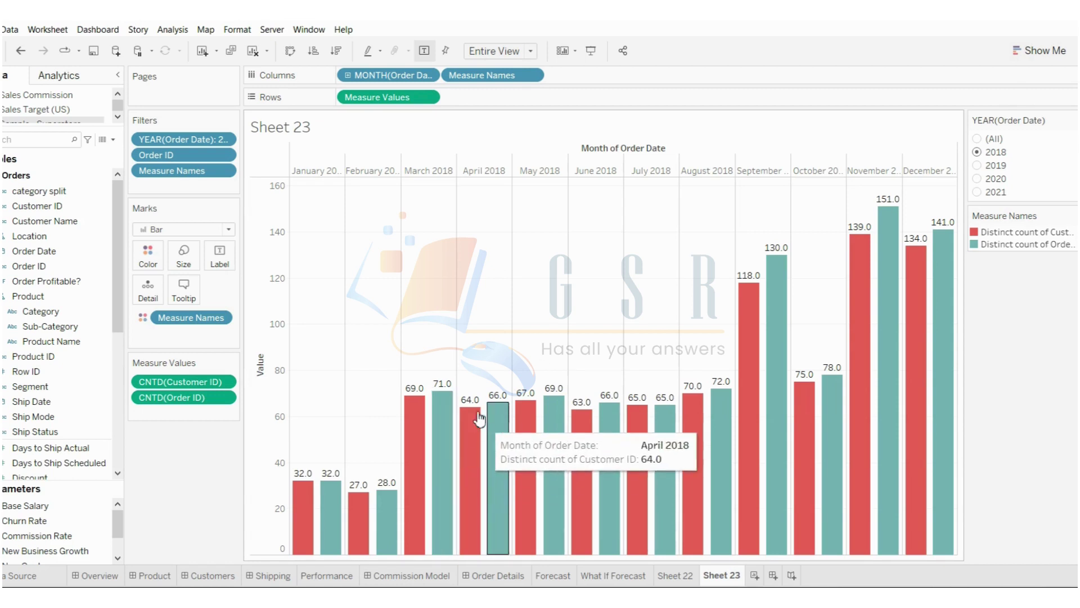
mouse_move(482, 408)
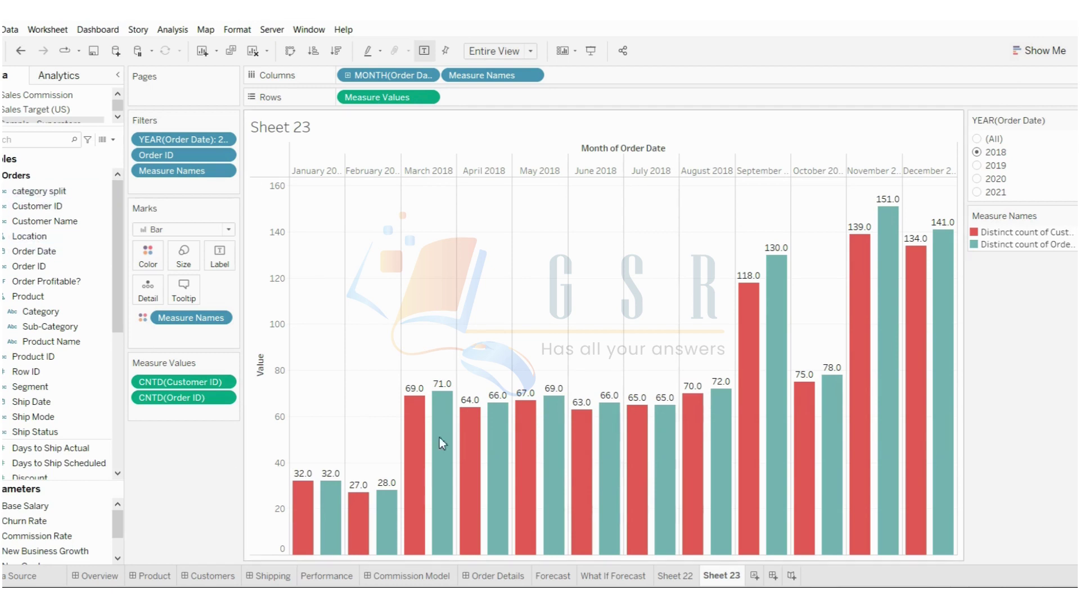
mouse_move(720, 526)
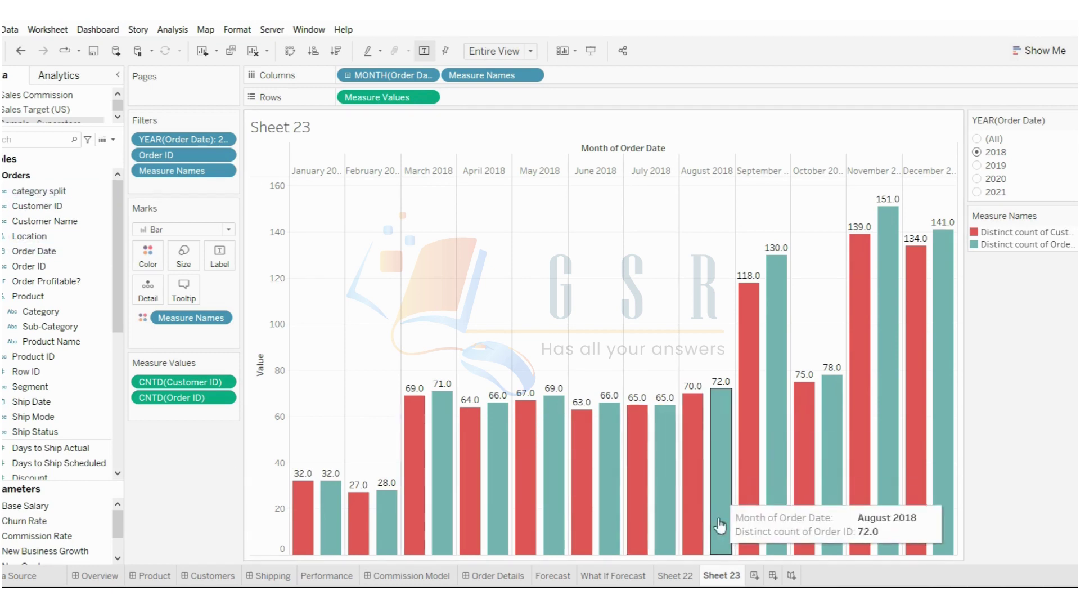
Create a new worksheet and place Category on the Text mark
left_click(755, 575)
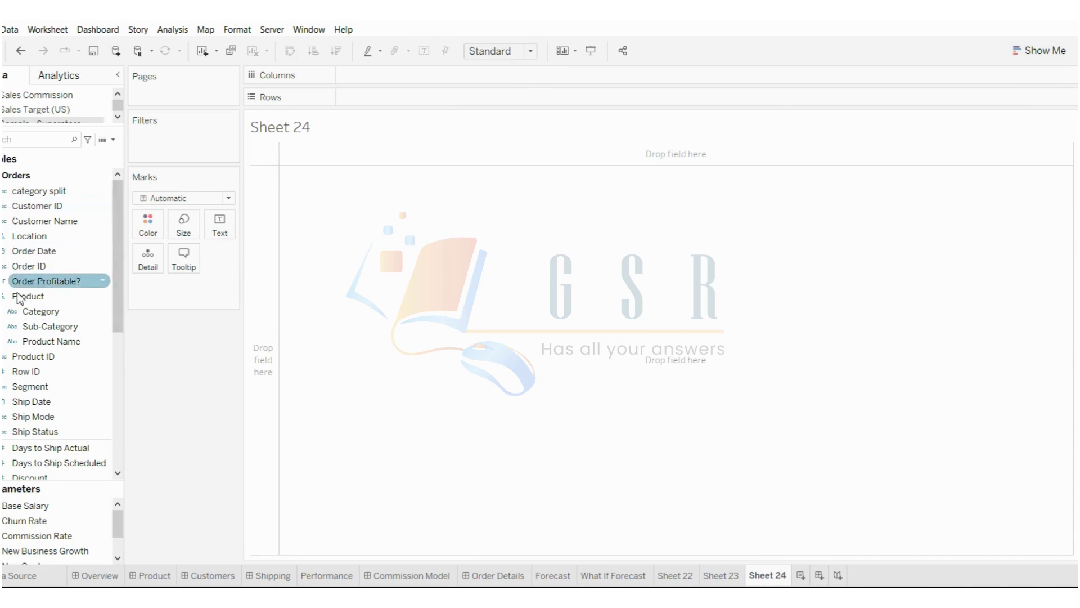
left_click_drag(45, 318, 232, 232)
mouse_move(291, 150)
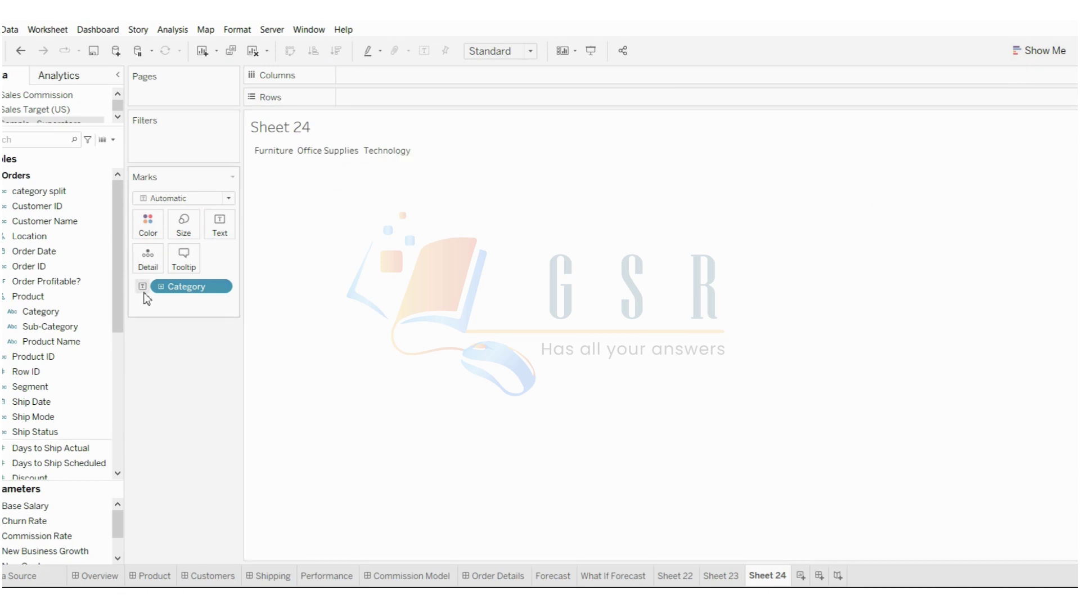
Return to Sheet 23, search the data fields for the category split calculated field and open it for editing
left_click(721, 575)
left_click(78, 432)
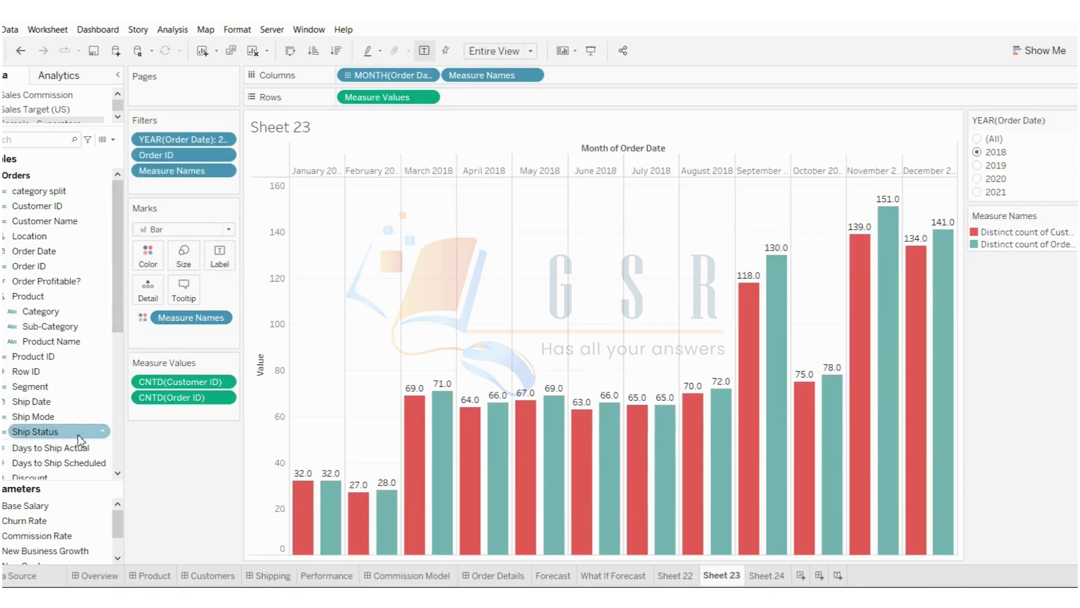
left_click(50, 194)
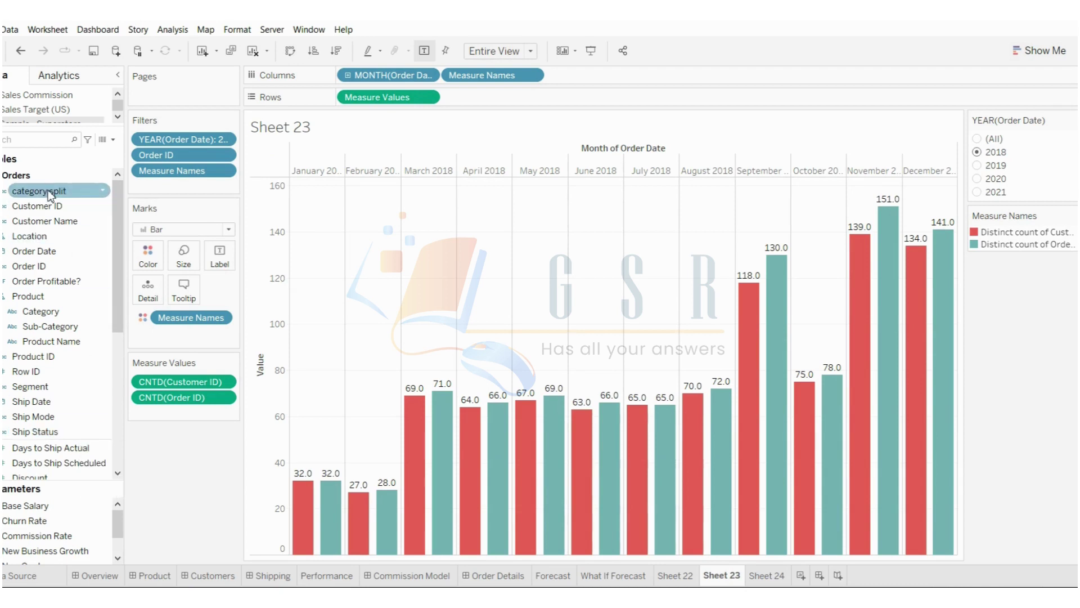
left_click(51, 145)
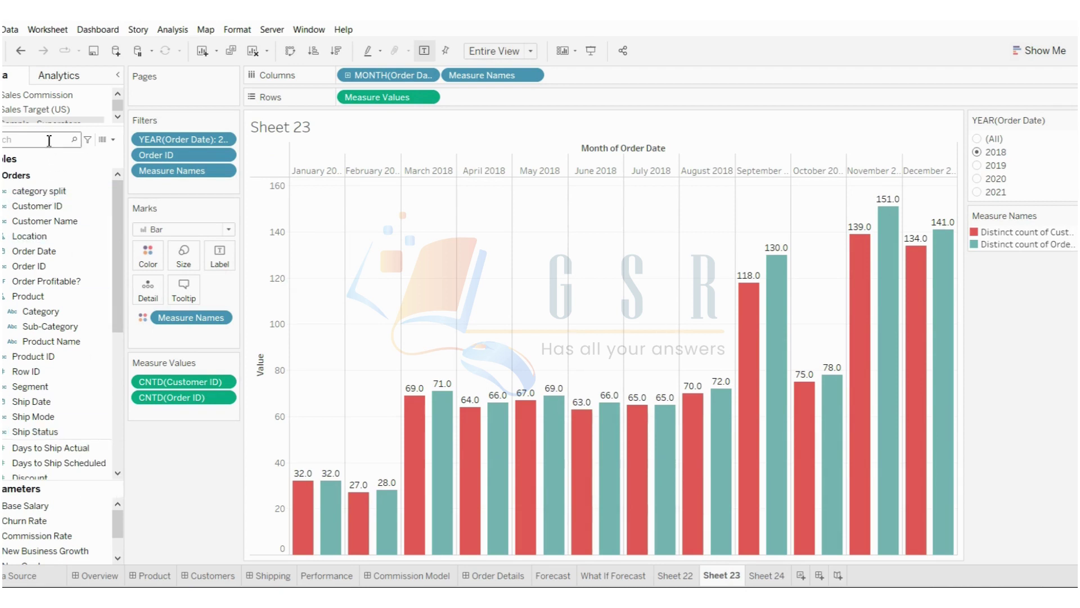
type("cat")
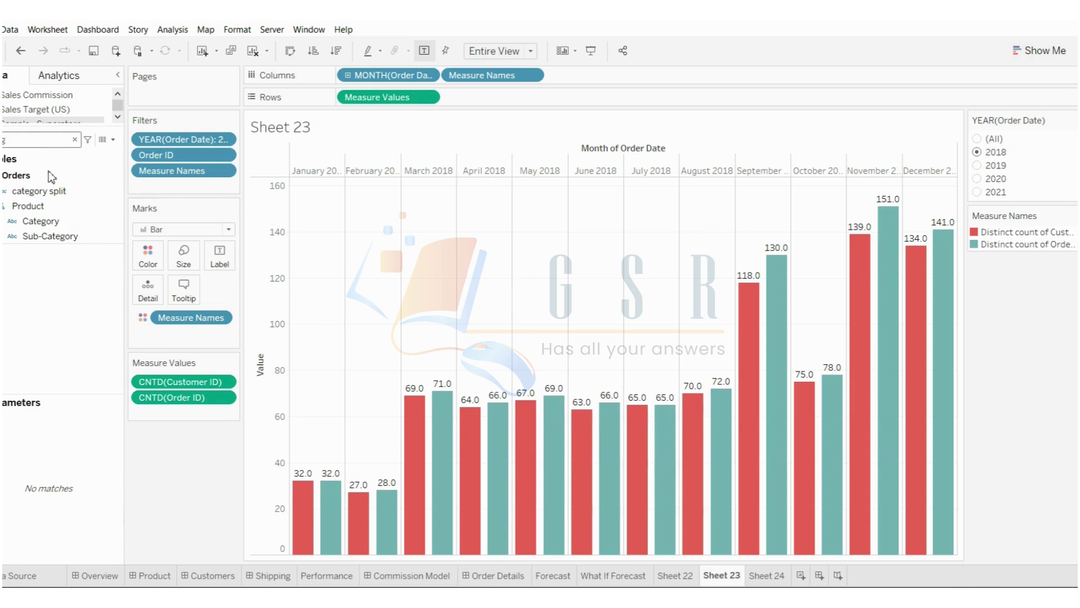
left_click(52, 194)
right_click(52, 194)
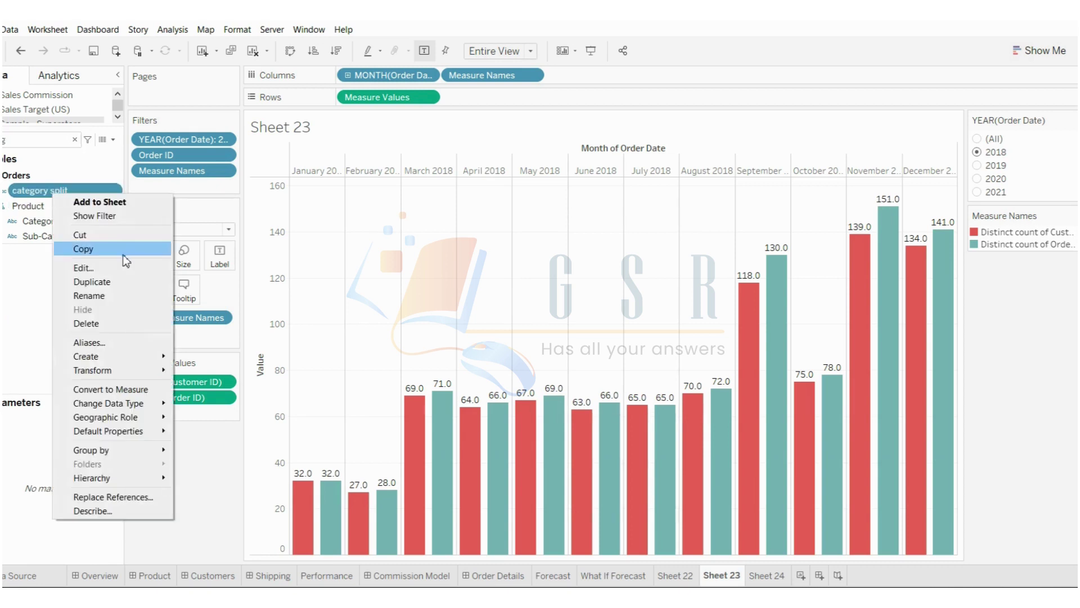
left_click(83, 268)
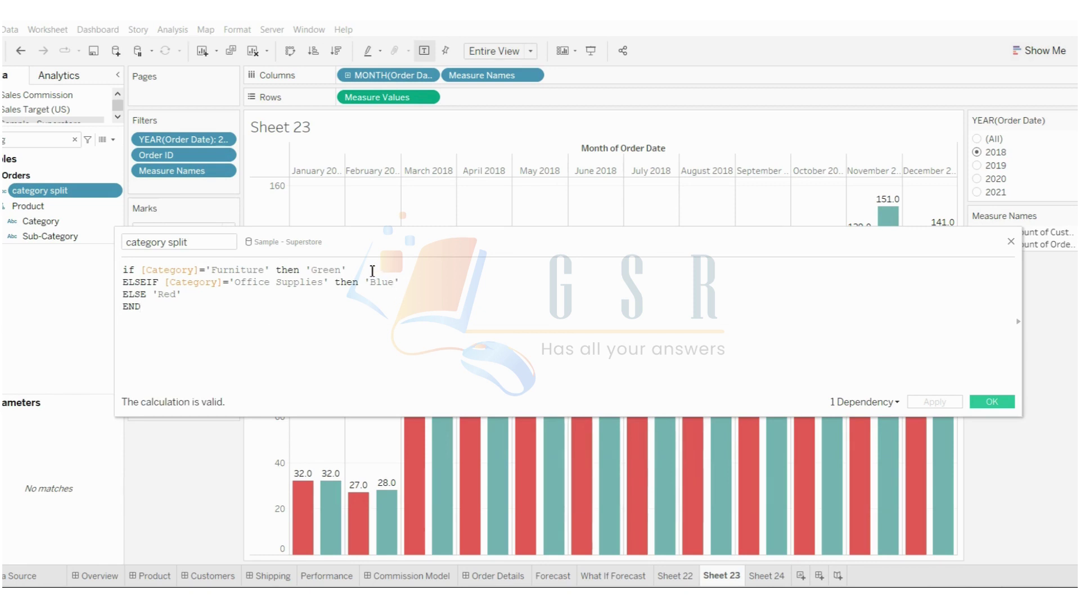
Examine the Furniture, Office Supplies and ELSE branches of the category split formula, and close the calculation editor without changes
left_click_drag(347, 269, 120, 259)
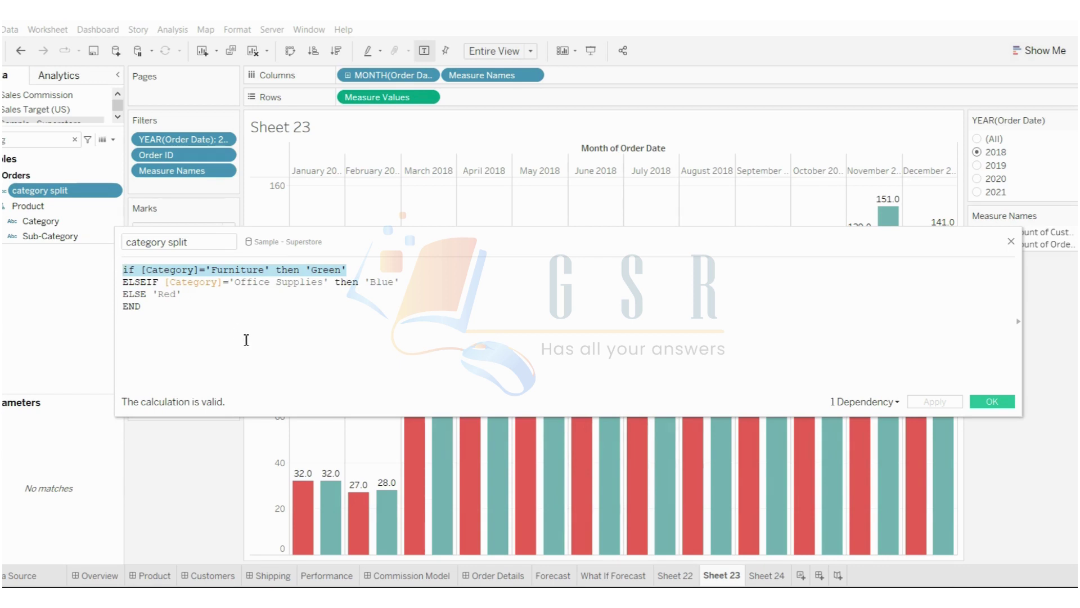
left_click(191, 293)
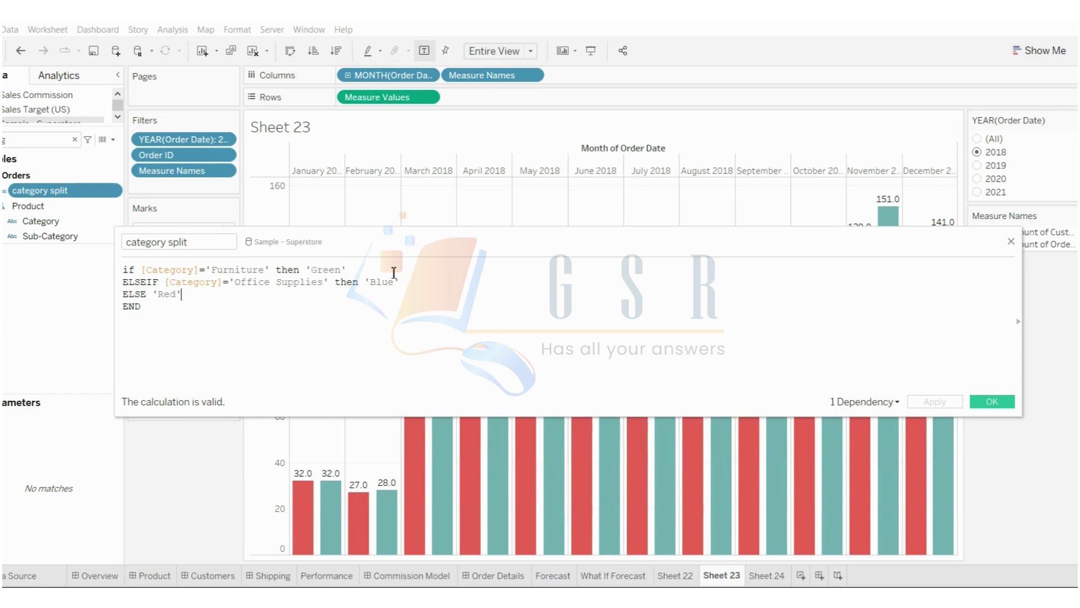
left_click_drag(417, 282, 115, 287)
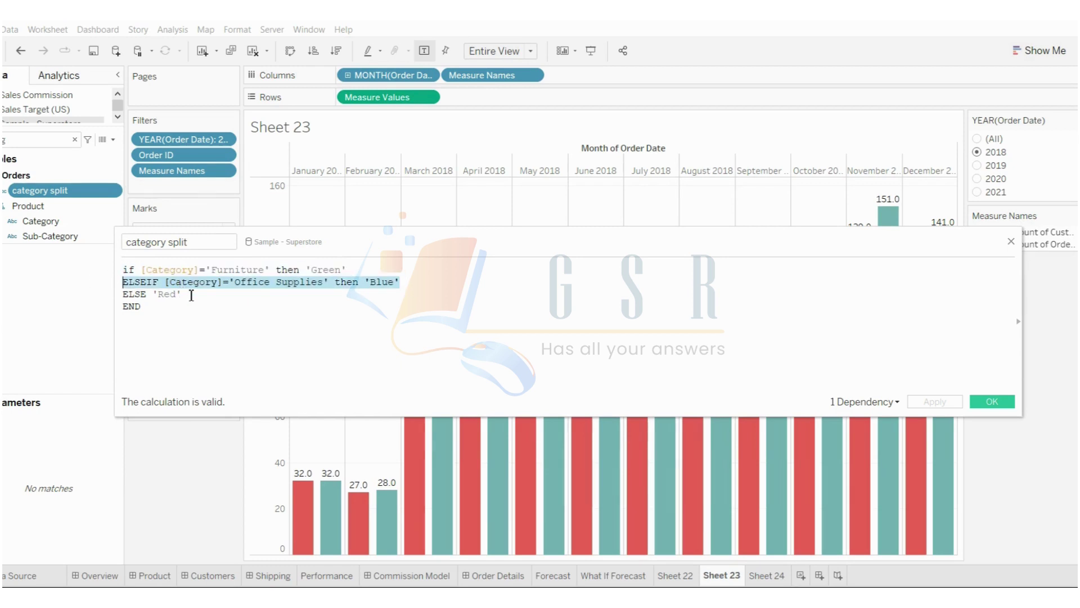
left_click_drag(192, 294, 124, 303)
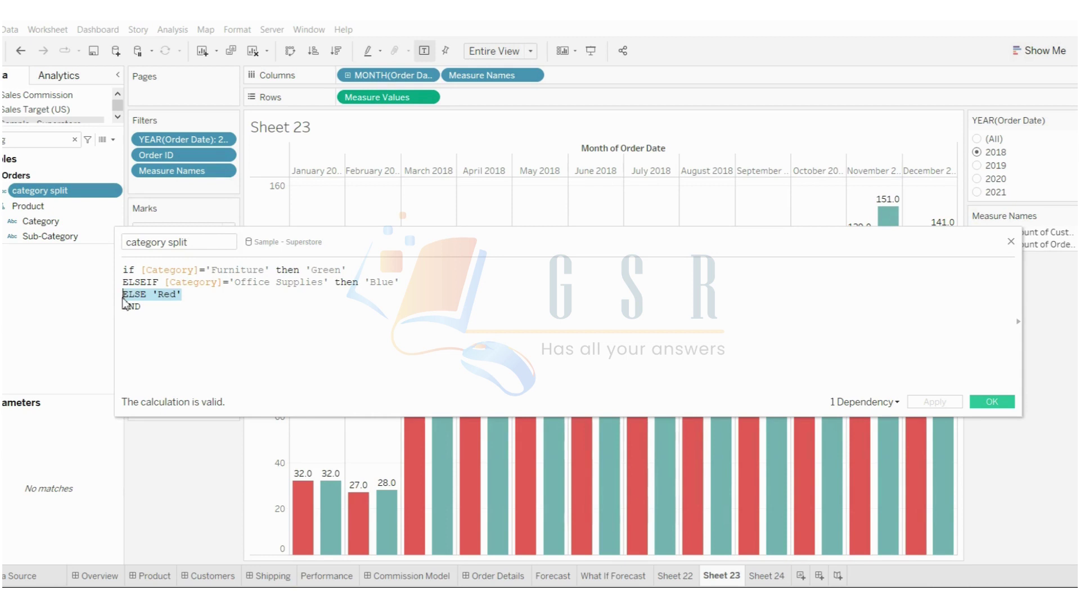
left_click(165, 297)
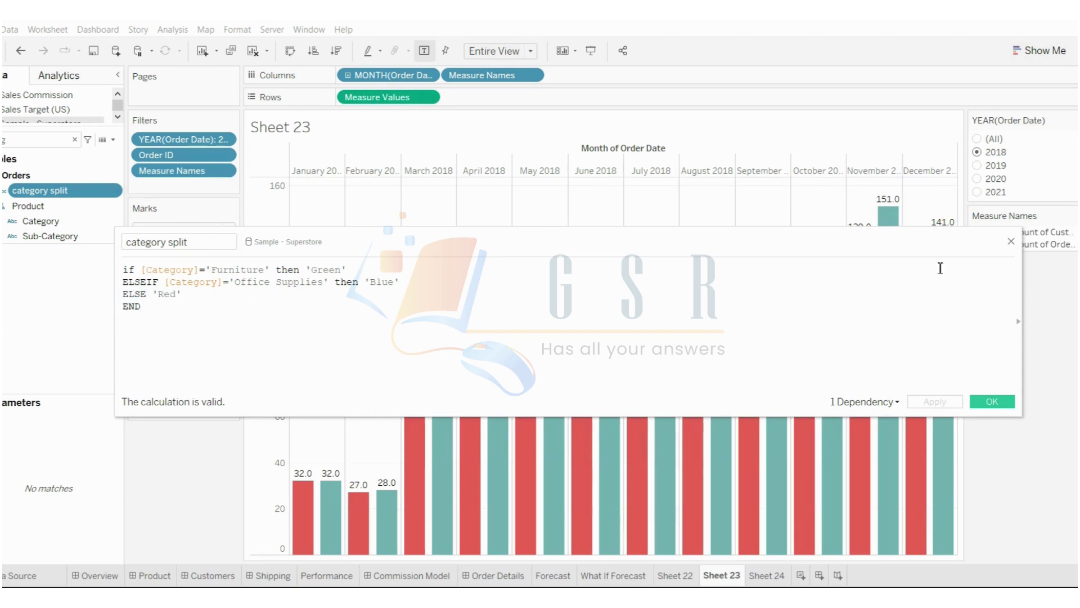
left_click(1011, 242)
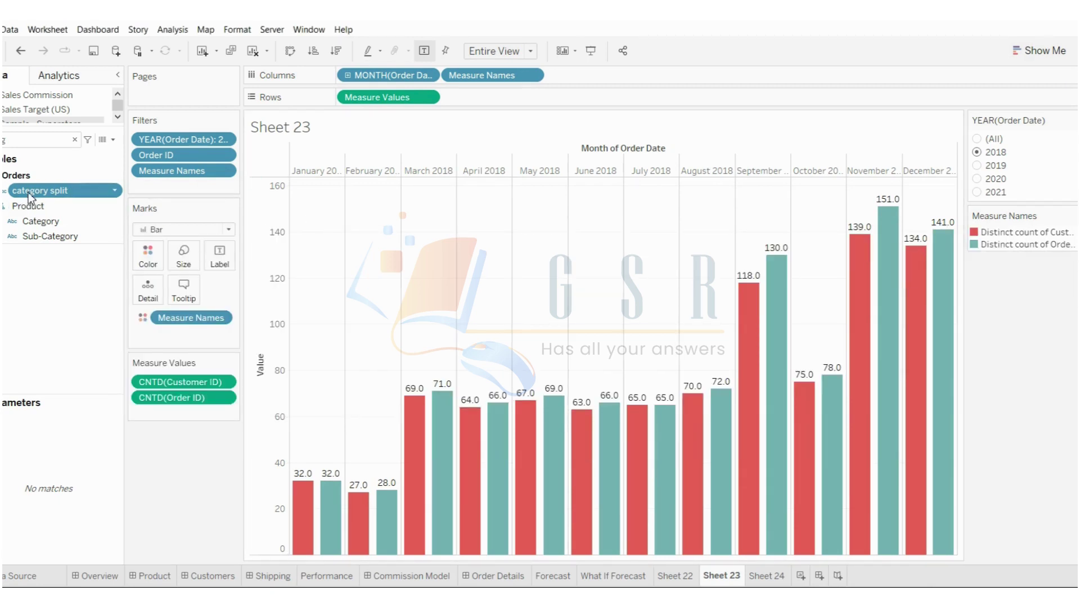
Color the bars by category split instead of Measure Names, assigning teal to the Blue item and green to the Green item
left_click_drag(30, 195, 149, 258)
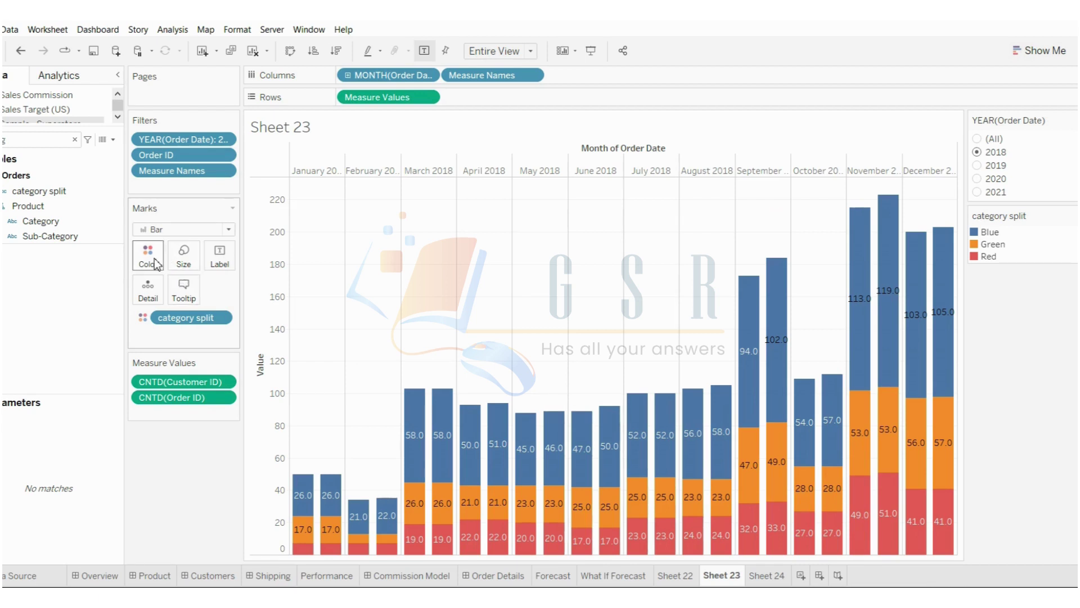
left_click(154, 258)
left_click(209, 303)
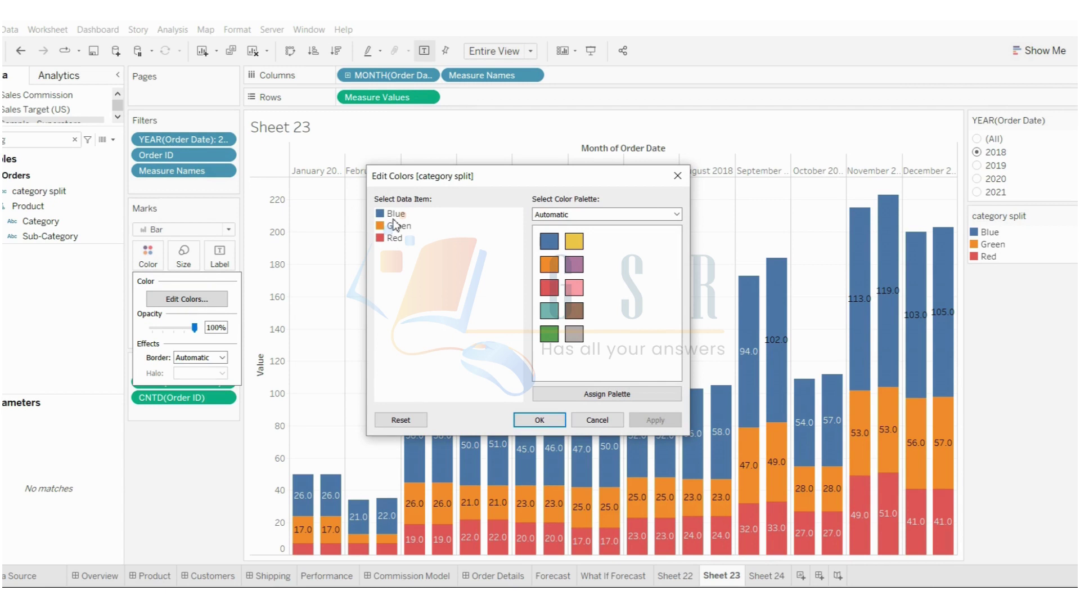
left_click(395, 214)
left_click(557, 311)
left_click(399, 227)
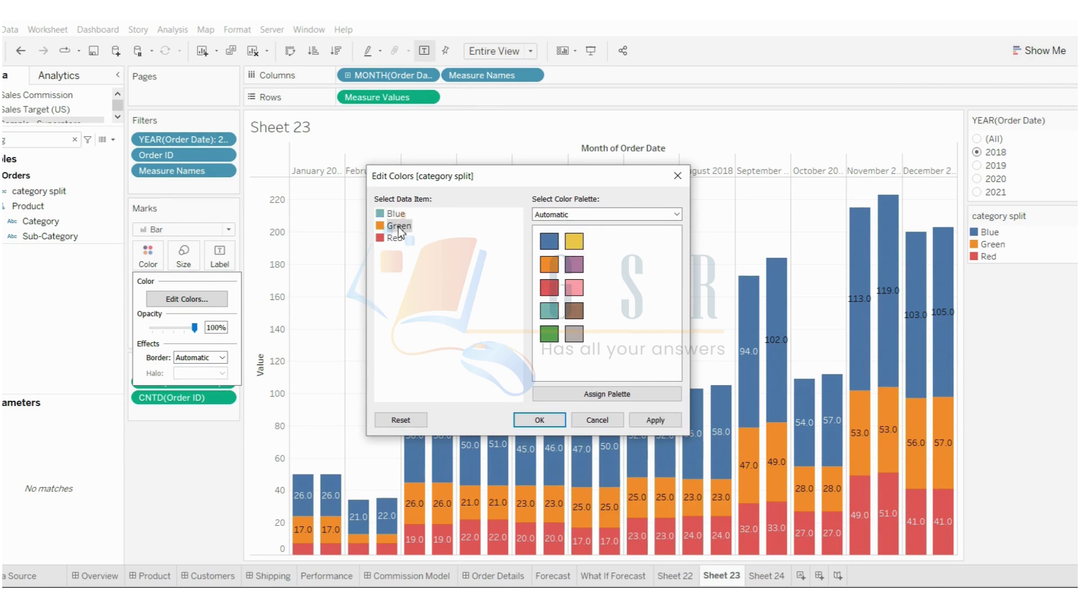
left_click(550, 334)
left_click(539, 419)
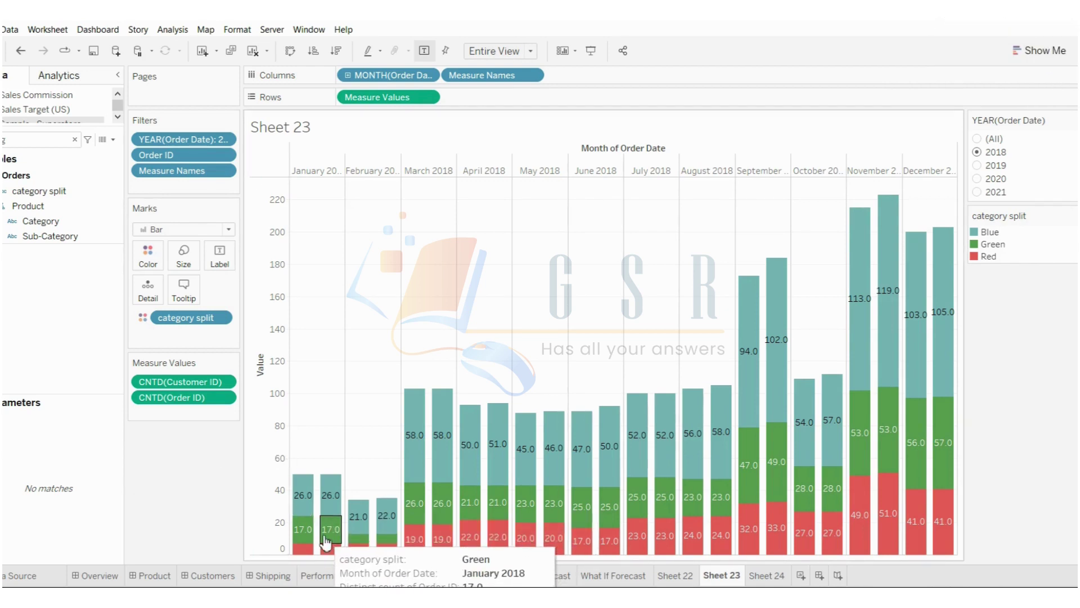
Switch the order year filter through 2019, 2020 and 2021, and examine the Red segment of the September 2021 order bar
left_click(979, 166)
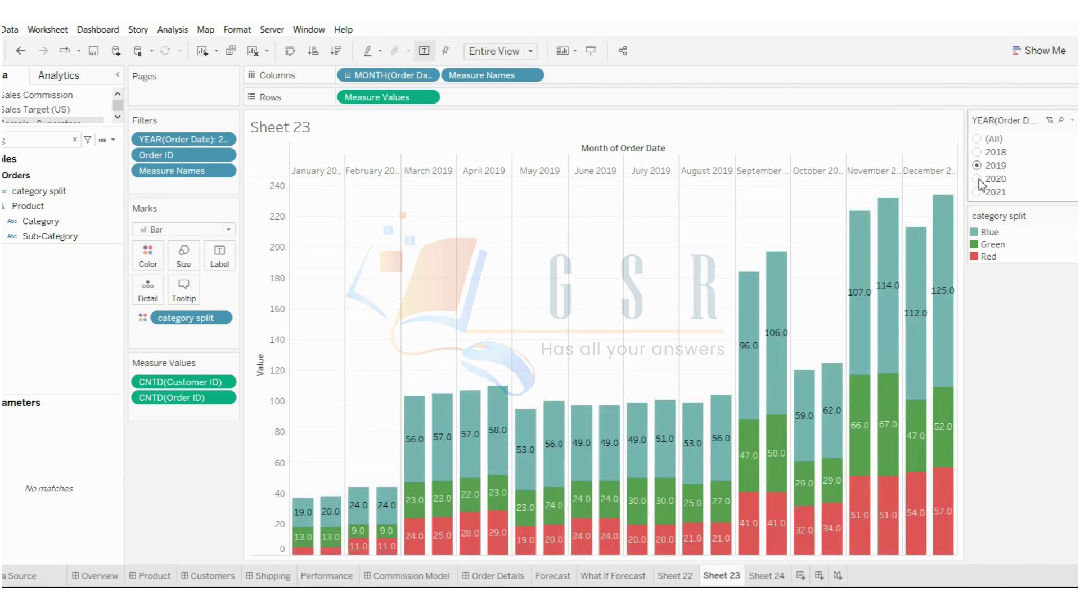
left_click(978, 179)
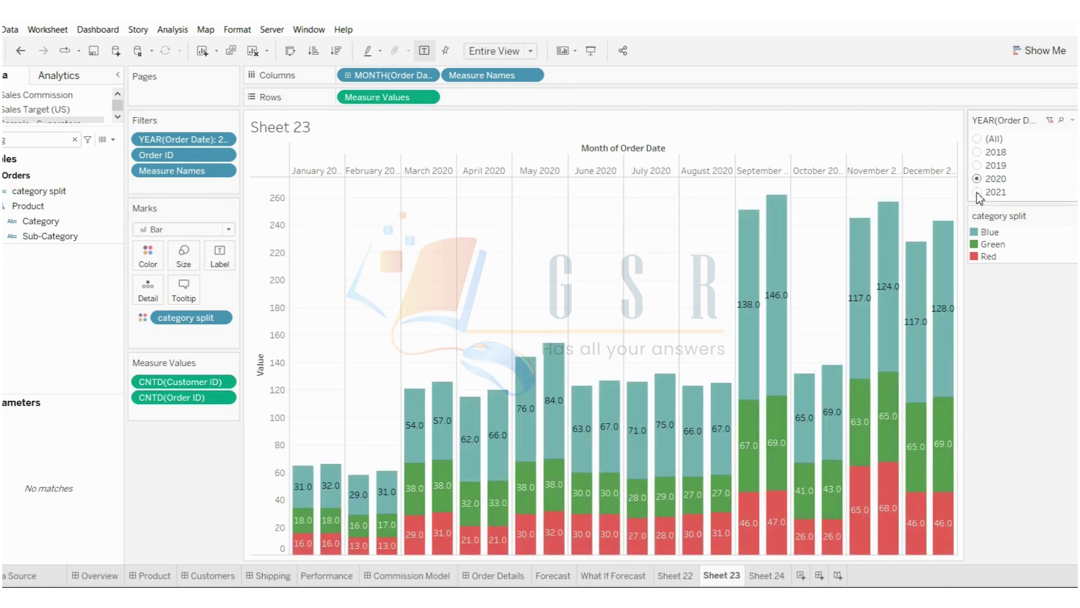
left_click(977, 193)
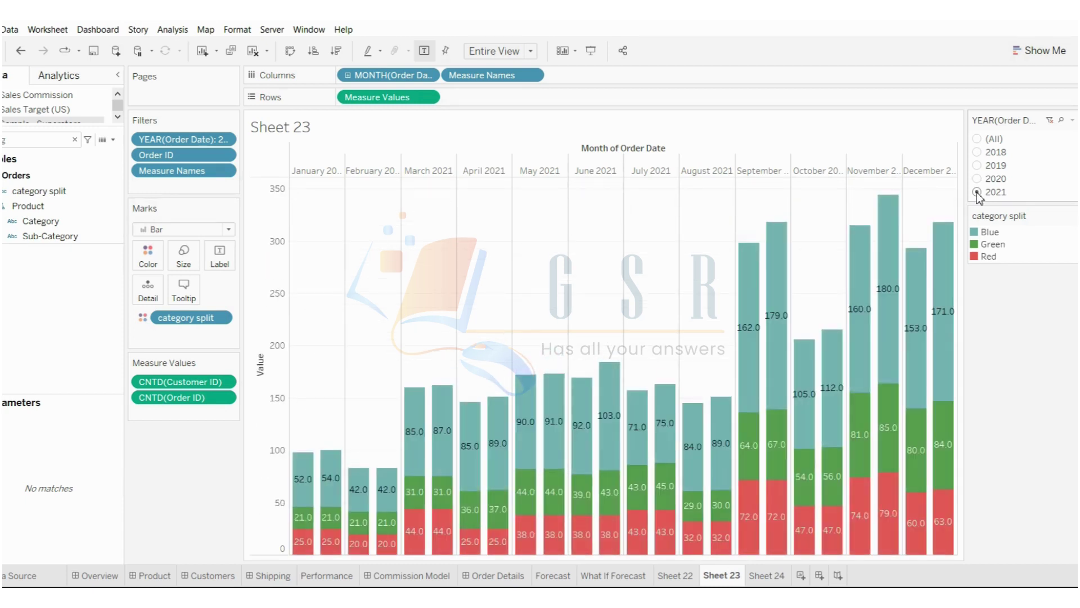
mouse_move(771, 488)
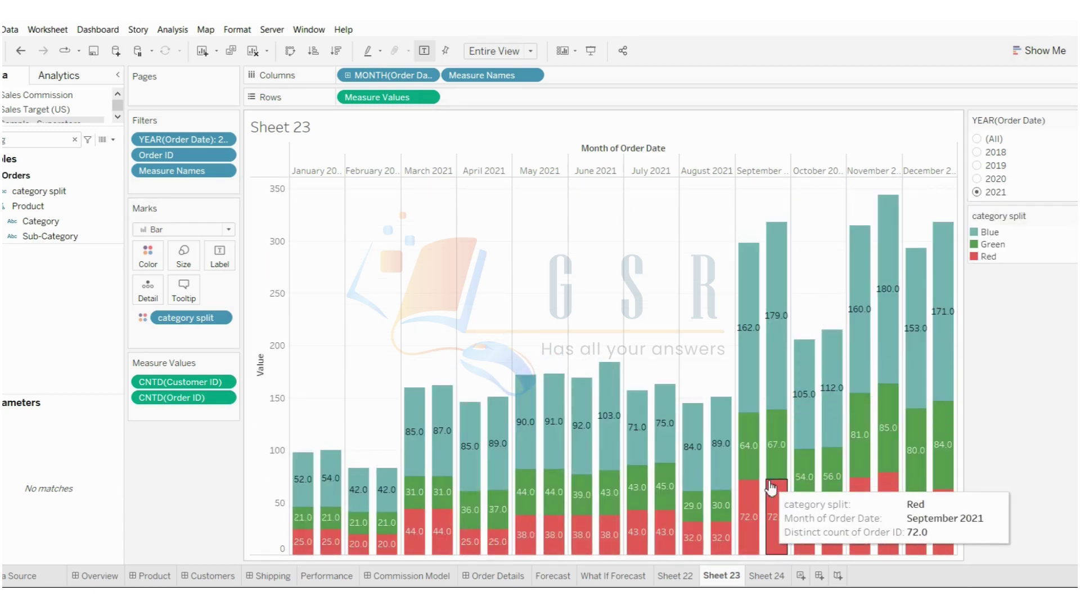